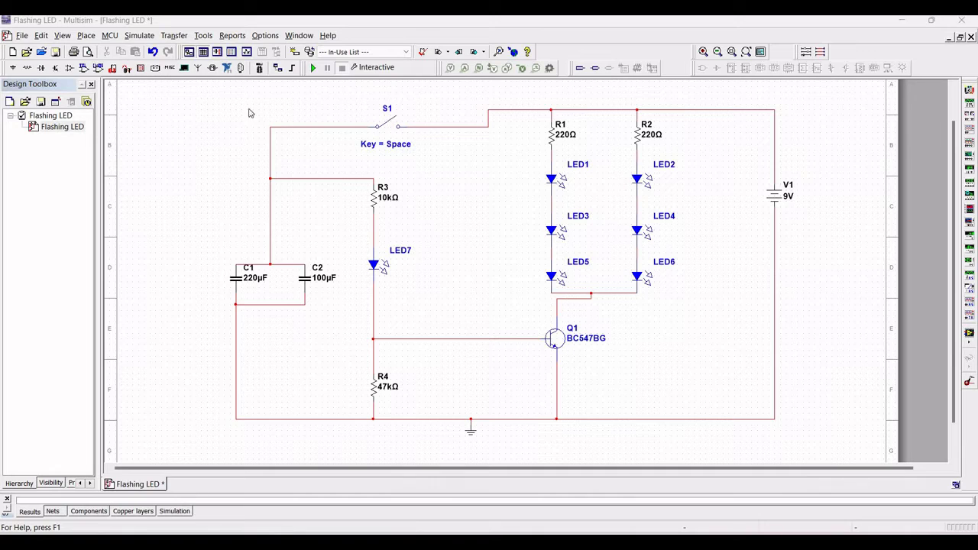
Run the flashing-LED simulation and close switch S1 so the six LEDs light
click(313, 68)
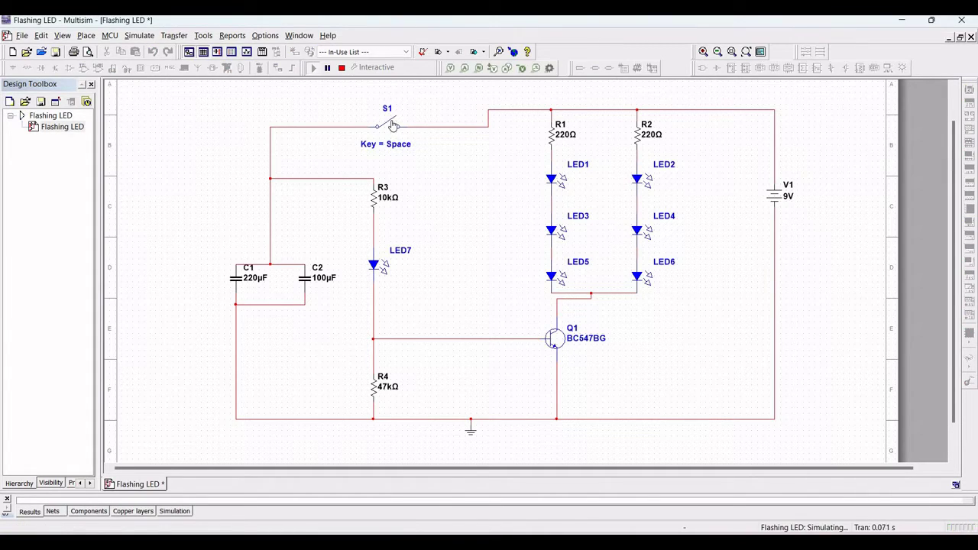
click(392, 124)
click(392, 125)
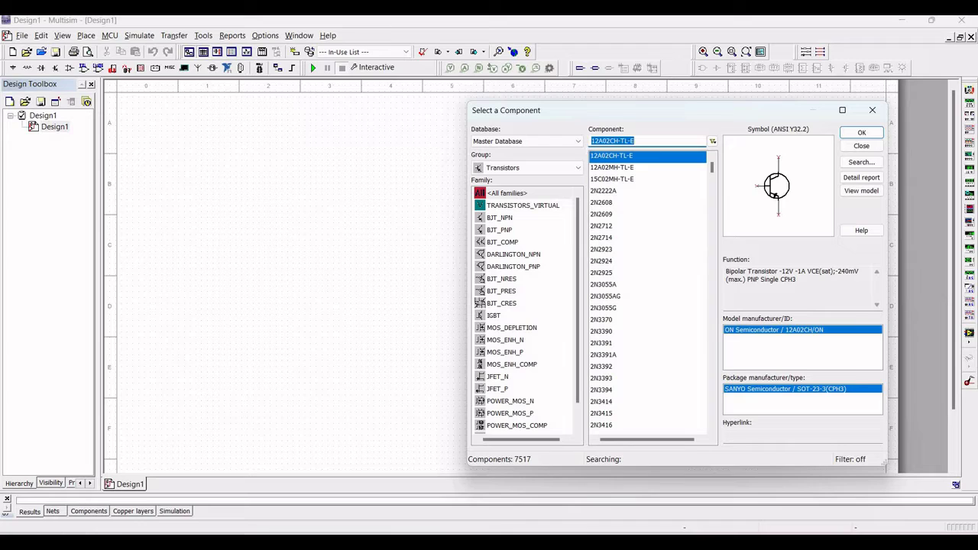
text(bC)
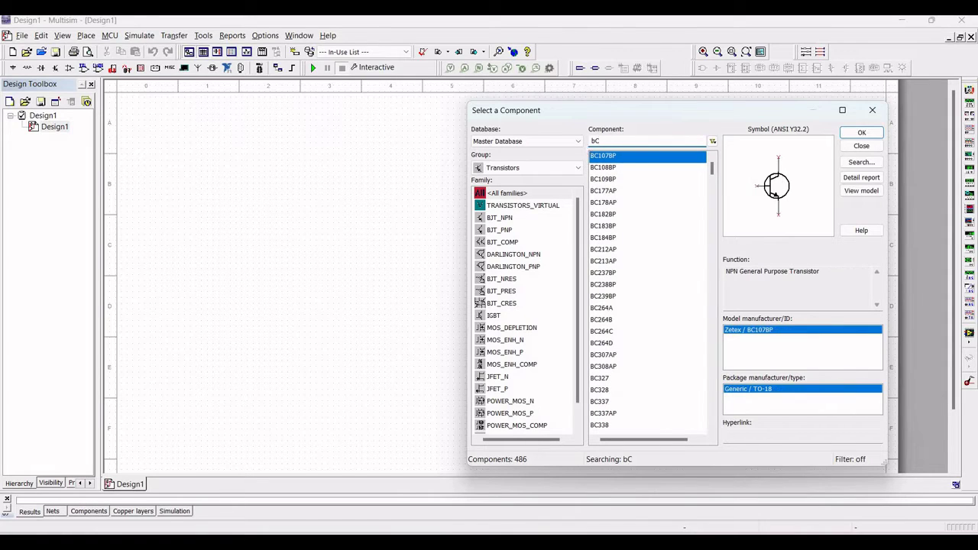
text(54)
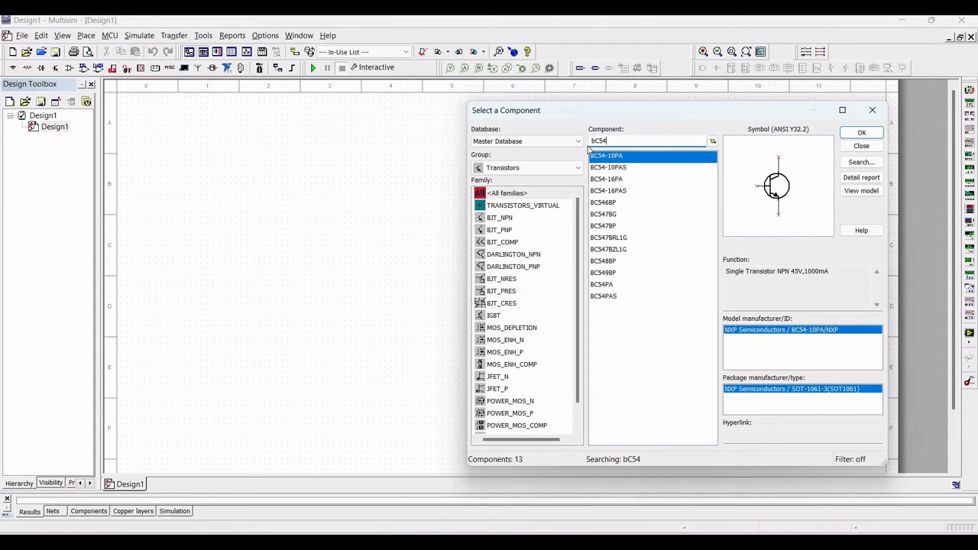
text(7)
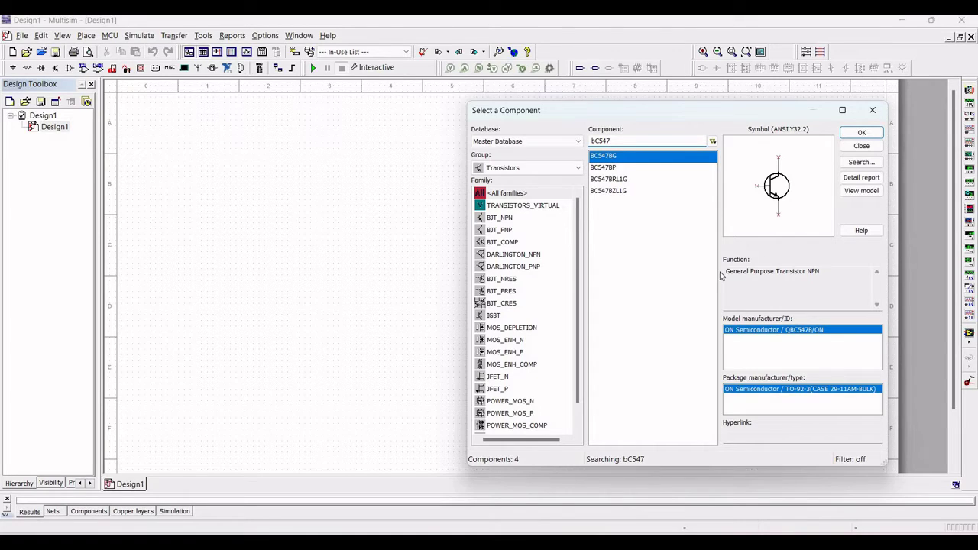
click(861, 133)
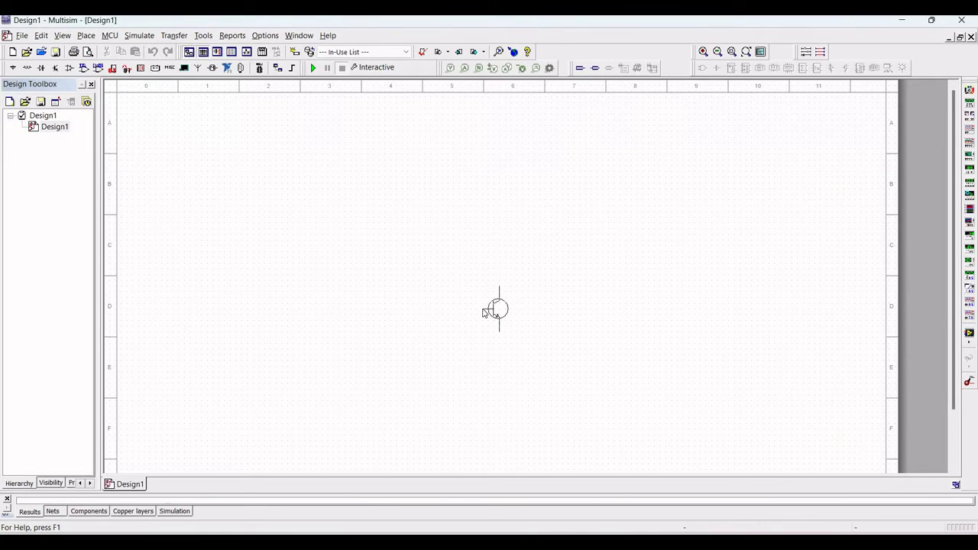
key(Escape)
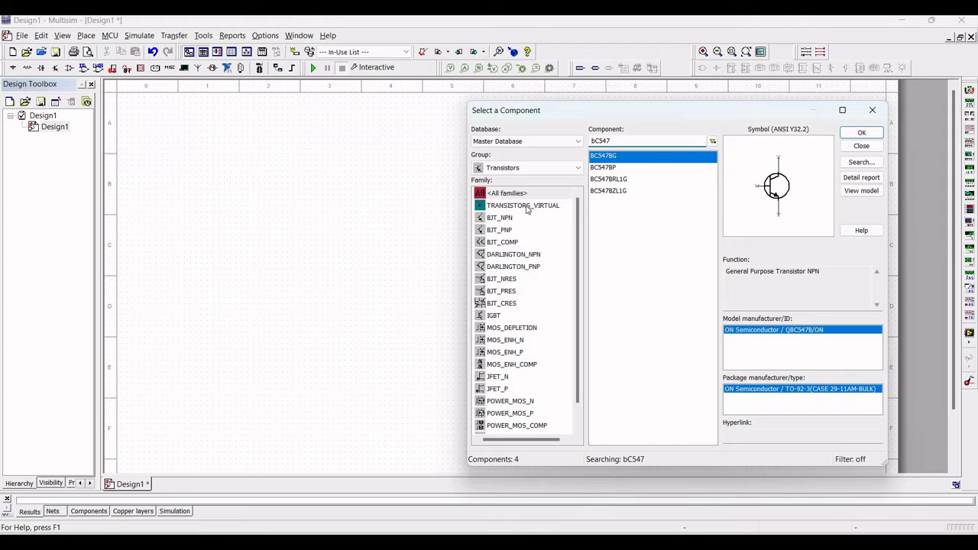
Choose the 220Ω resistor from the Basic group's RESISTOR family
click(506, 168)
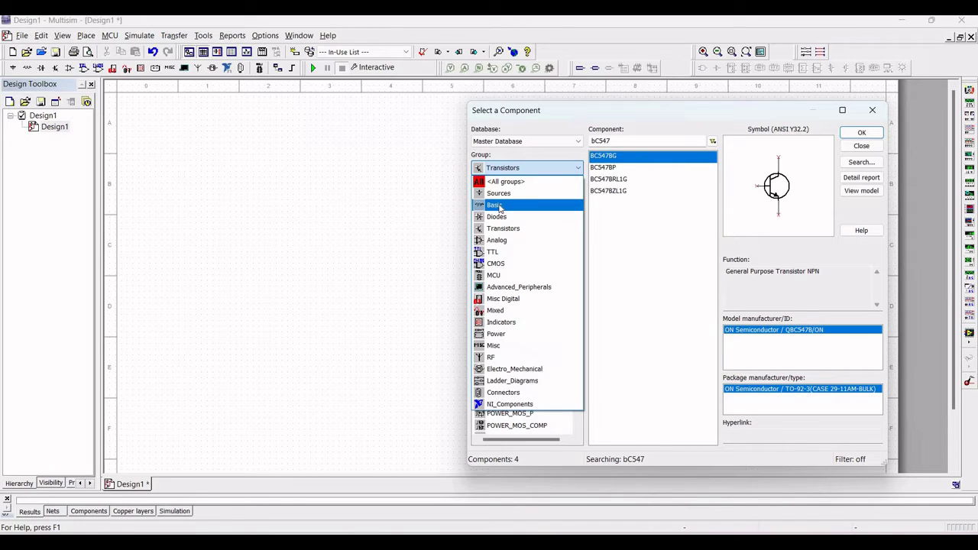
click(499, 207)
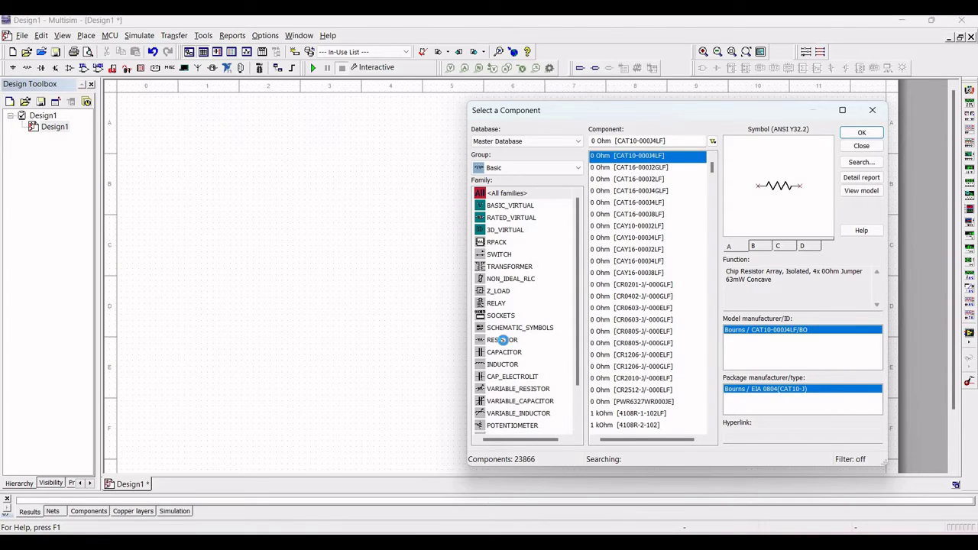
click(503, 341)
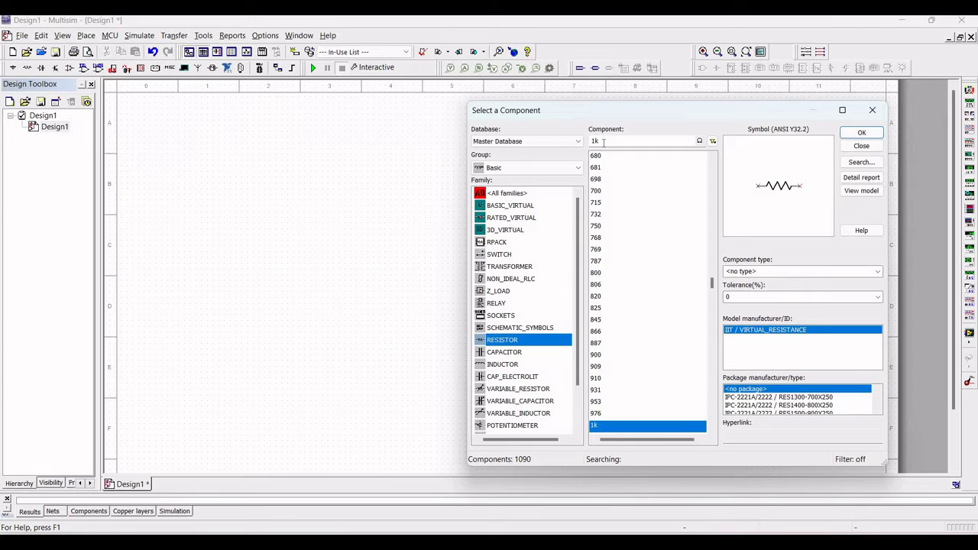
drag(601, 141, 587, 144)
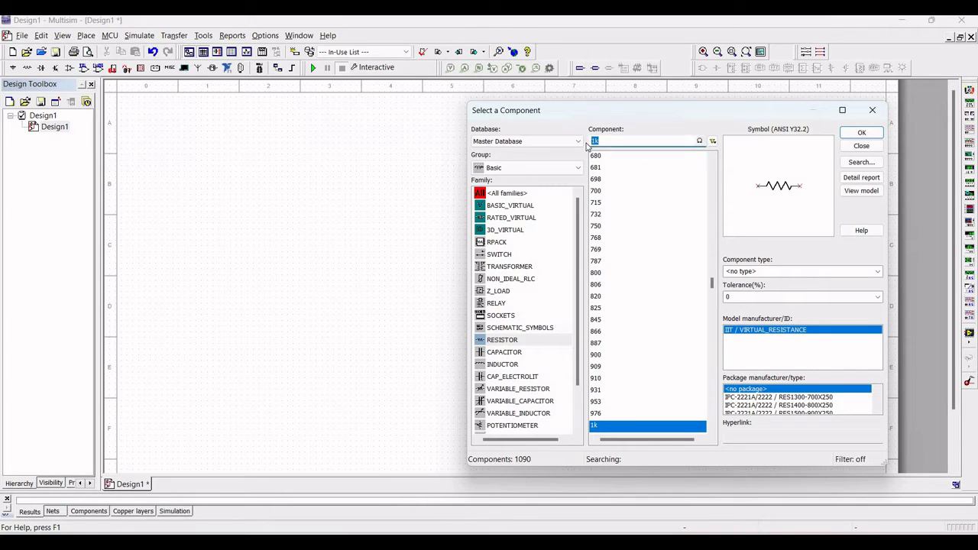
text(220)
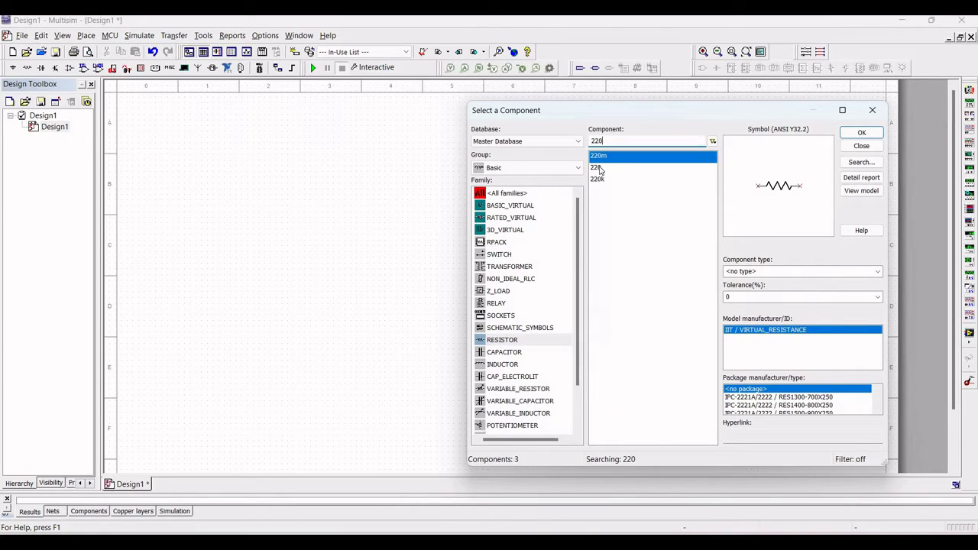
click(649, 167)
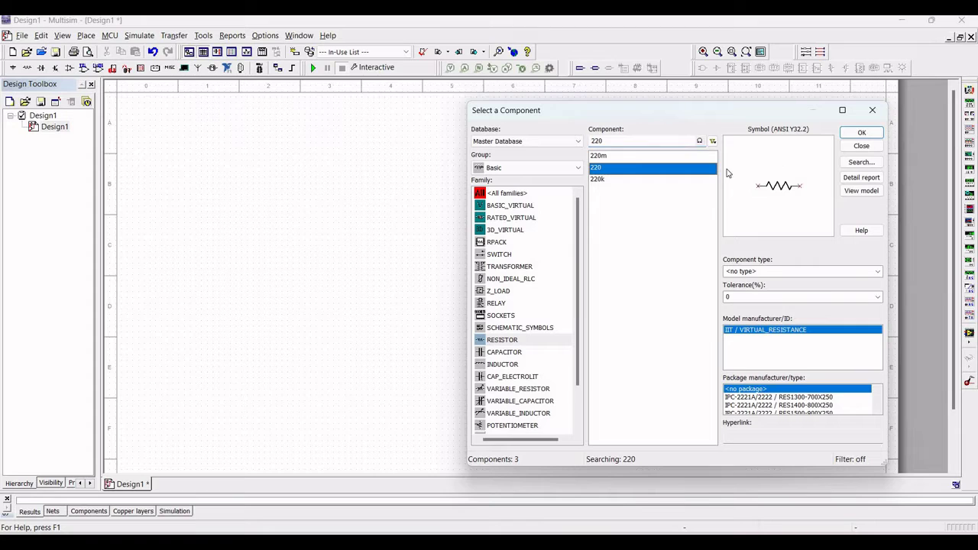
click(860, 134)
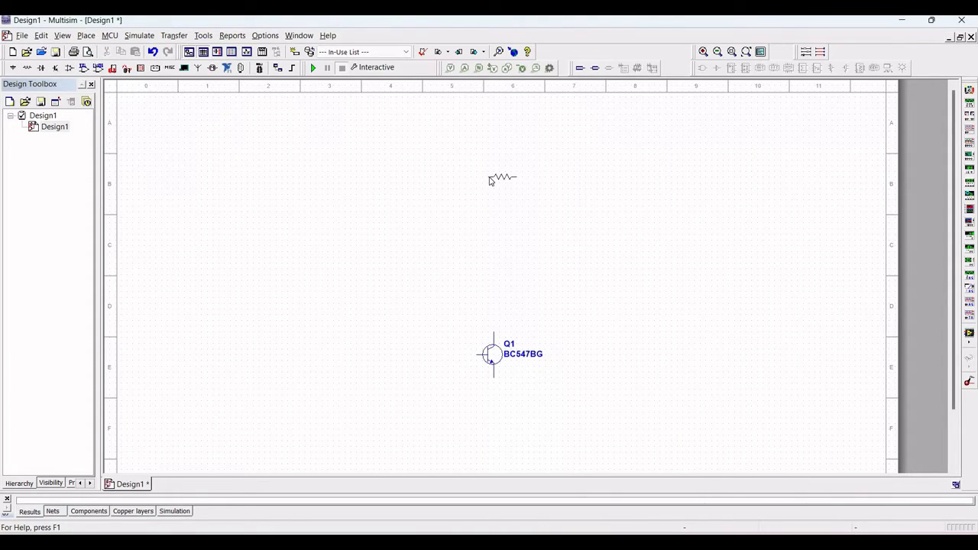
Place a vertical 220Ω resistor R1 above Q1 and ready a second vertical one
key(ctrl+r)
click(492, 140)
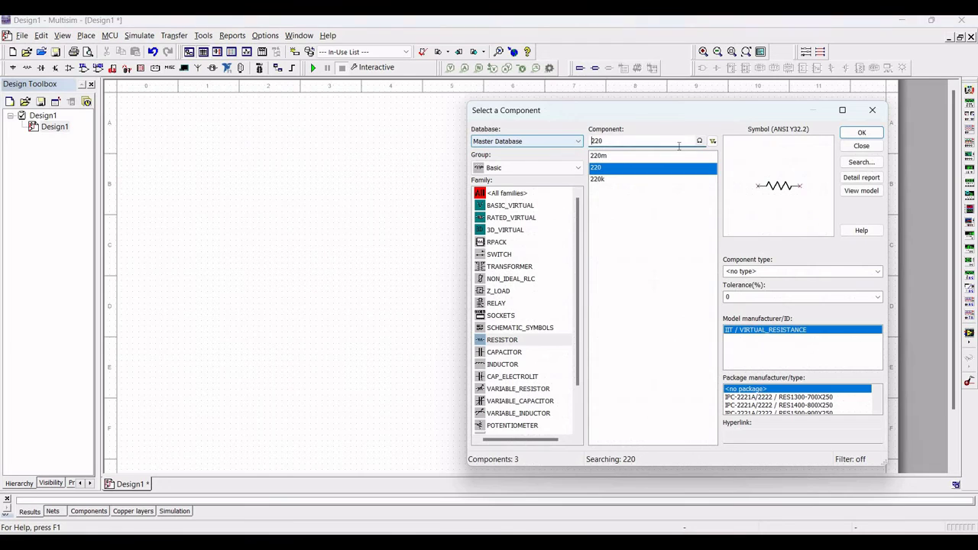
click(854, 135)
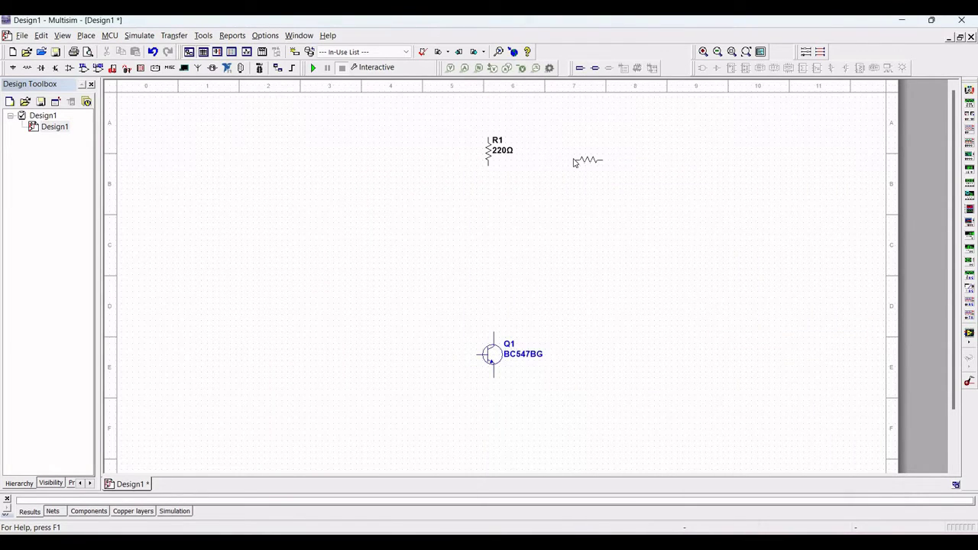
key(ctrl+r)
Place resistor R2 right of R1, then search all groups for the LED_red part
click(574, 143)
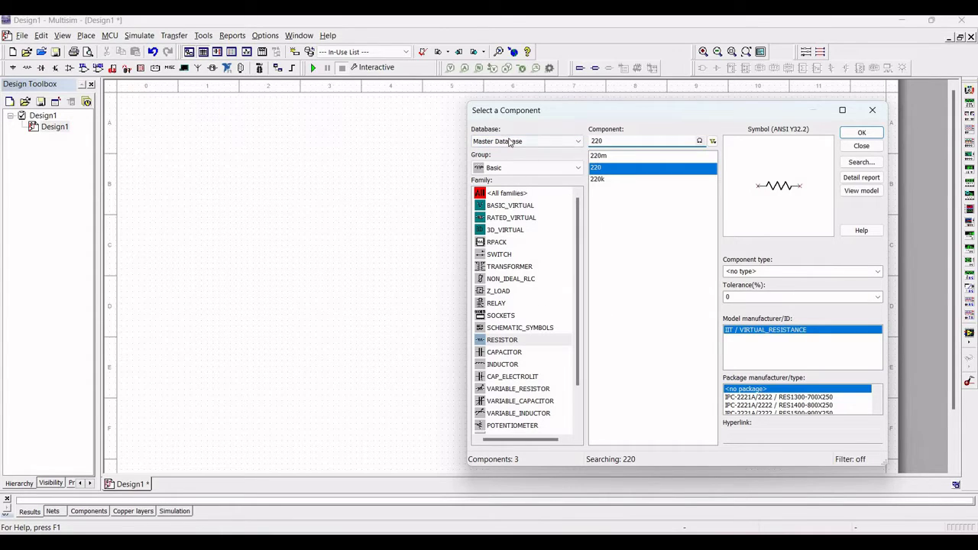
click(509, 169)
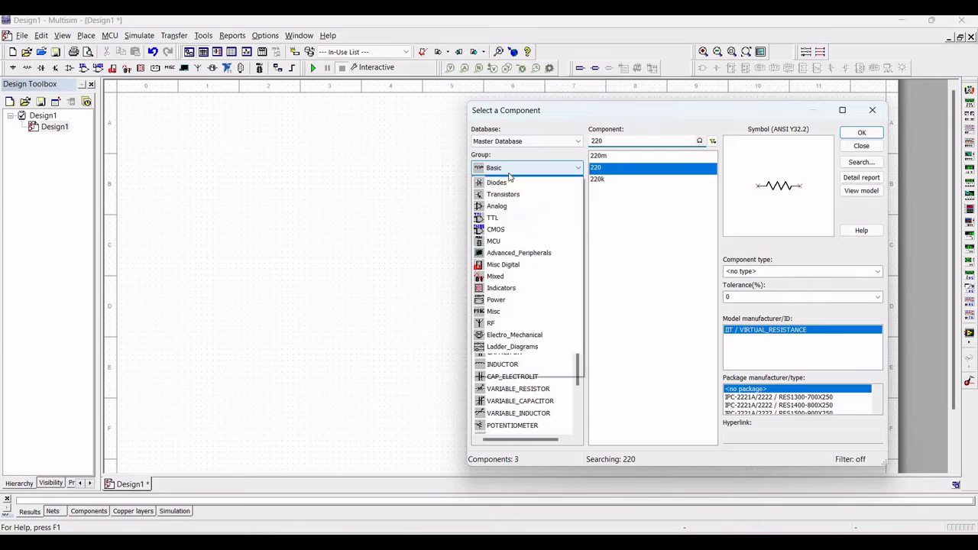
click(505, 181)
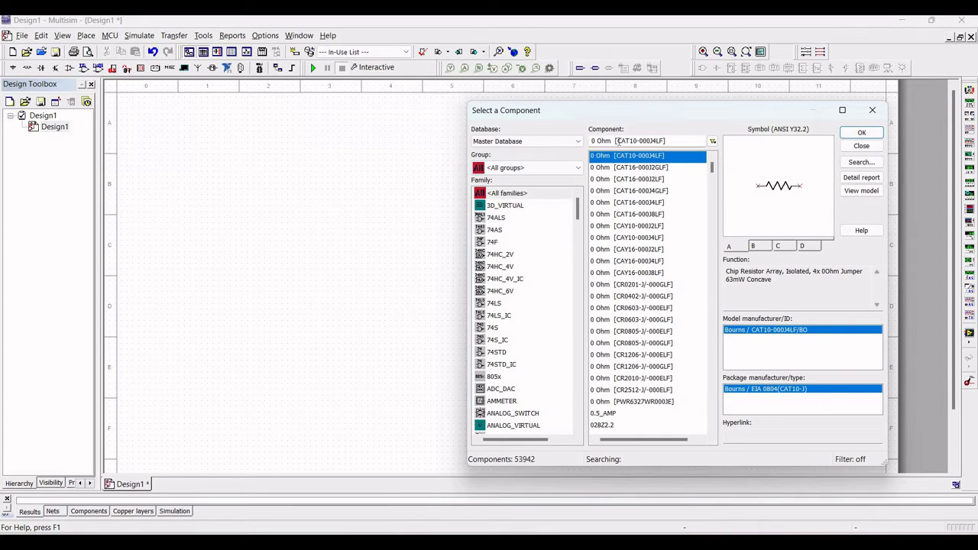
click(678, 141)
key(BackSpace)
key(BackSpace)
key(BackSpace)
key(BackSpace)
key(BackSpace)
key(BackSpace)
key(BackSpace)
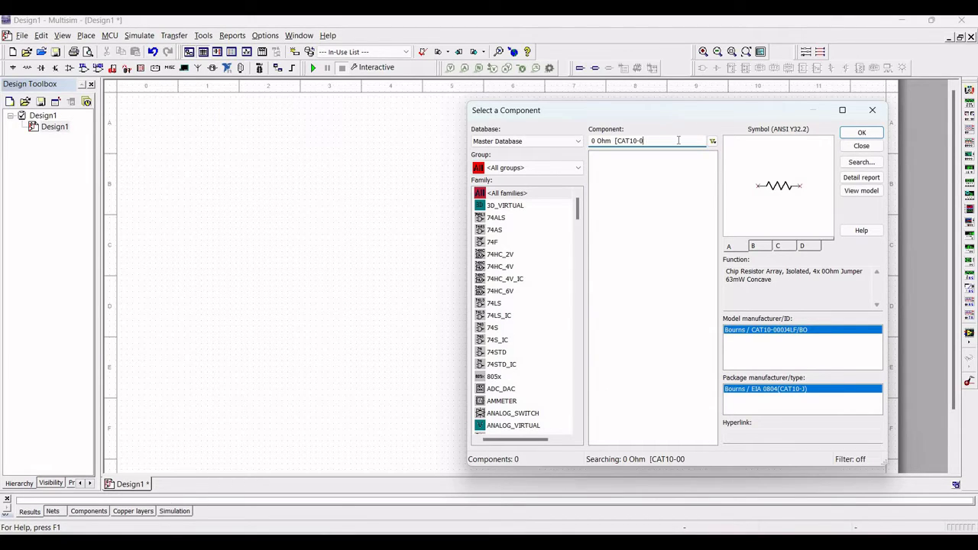
key(BackSpace)
key(BackSpace)
key(BackSpace)
key(BackSpace)
key(BackSpace)
key(BackSpace)
key(BackSpace)
key(BackSpace)
key(BackSpace)
key(BackSpace)
key(BackSpace)
key(BackSpace)
key(BackSpace)
key(BackSpace)
key(BackSpace)
text(LE)
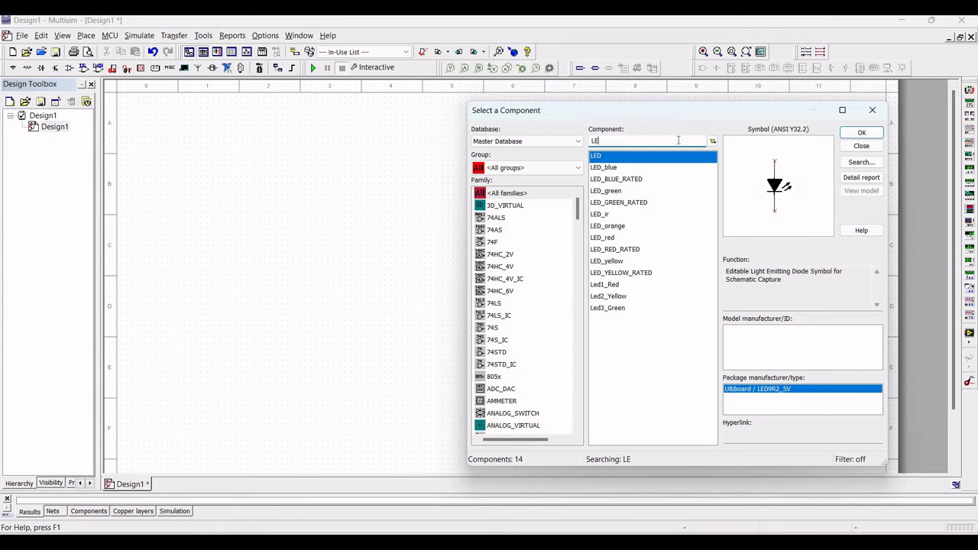
click(613, 288)
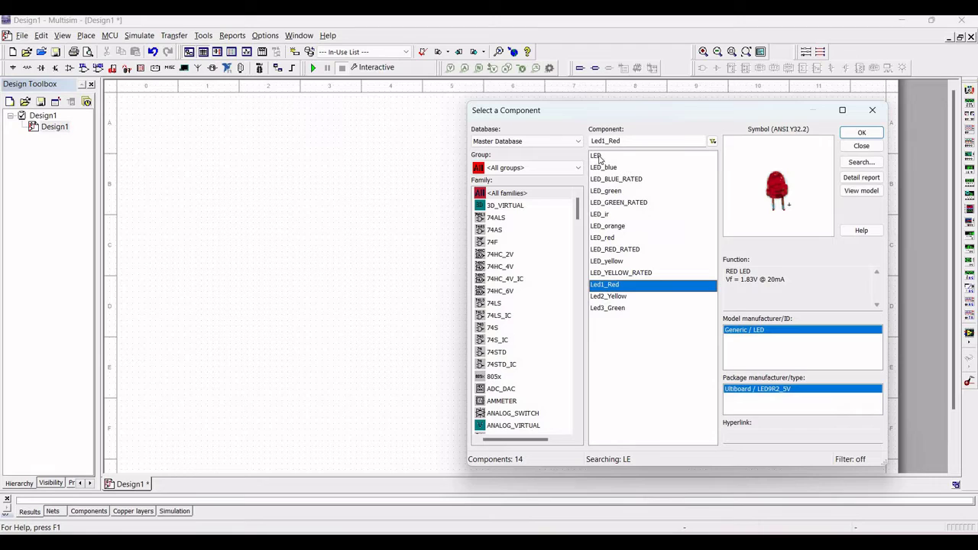
click(606, 226)
click(608, 238)
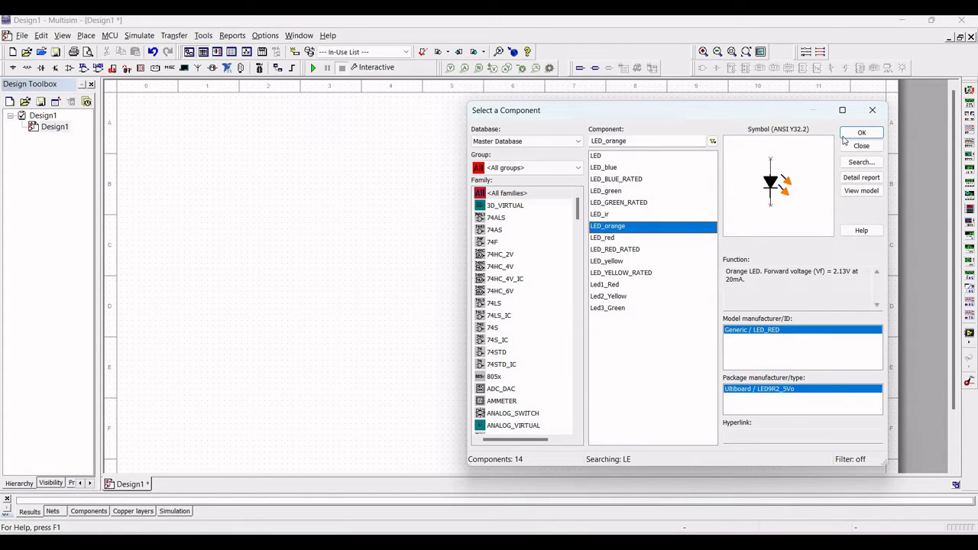
key(Return)
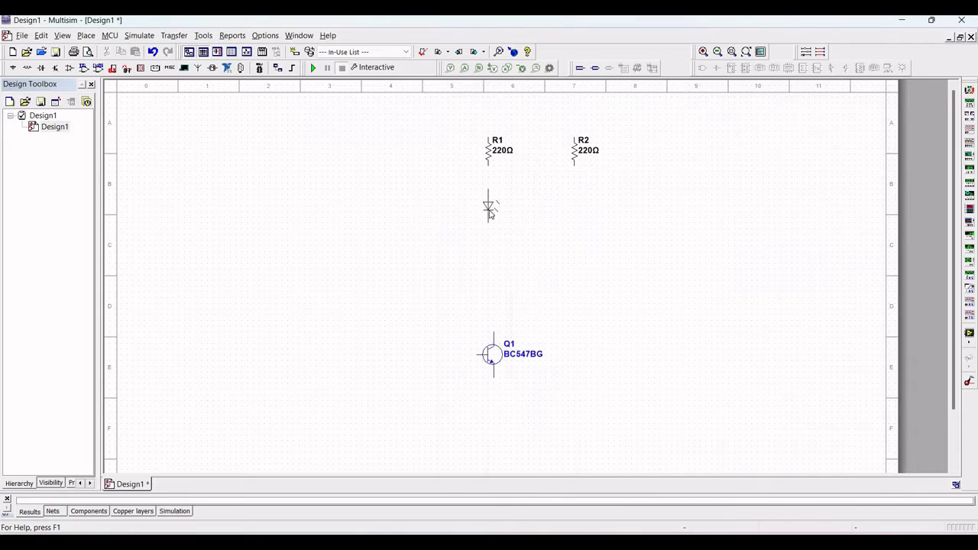
Place red LEDs LED1–LED6 in two columns of three beneath R1 and R2
click(488, 214)
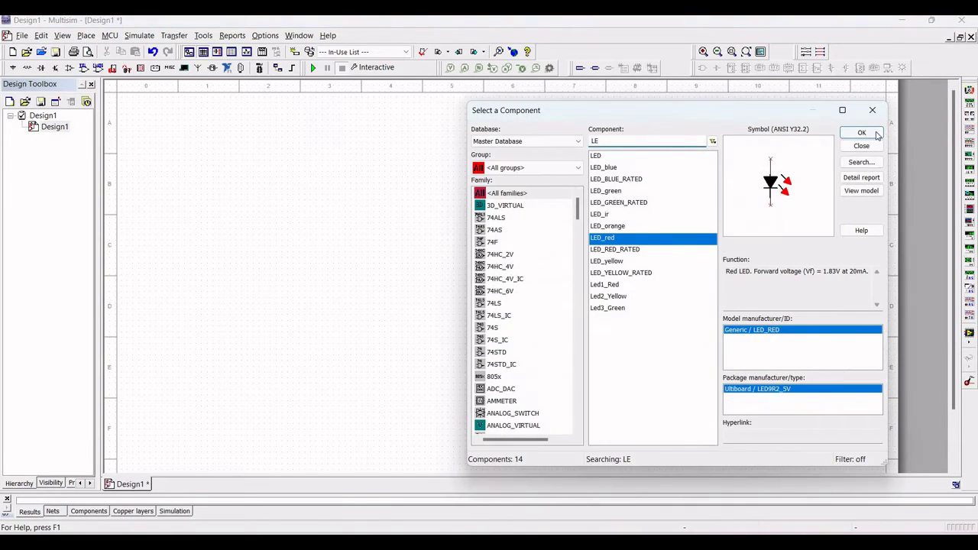
click(876, 135)
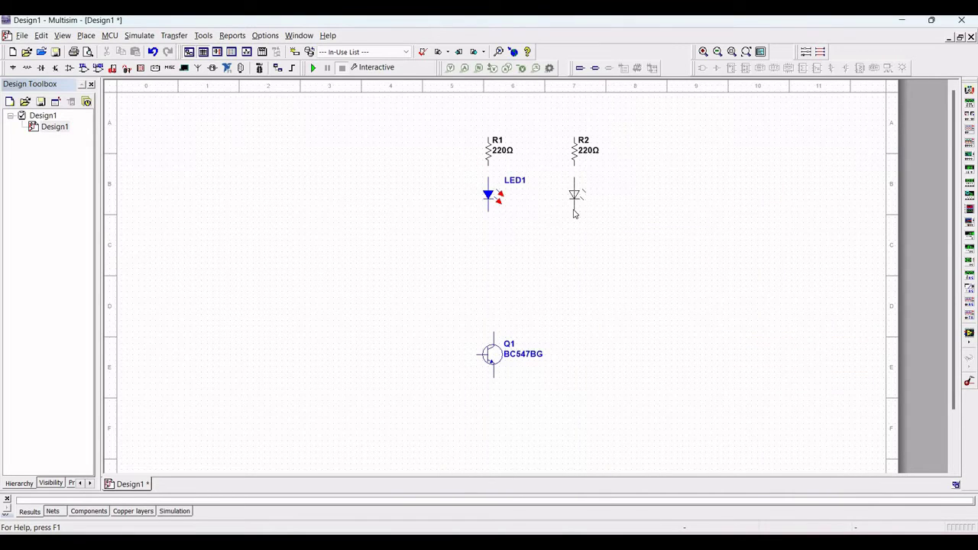
click(573, 207)
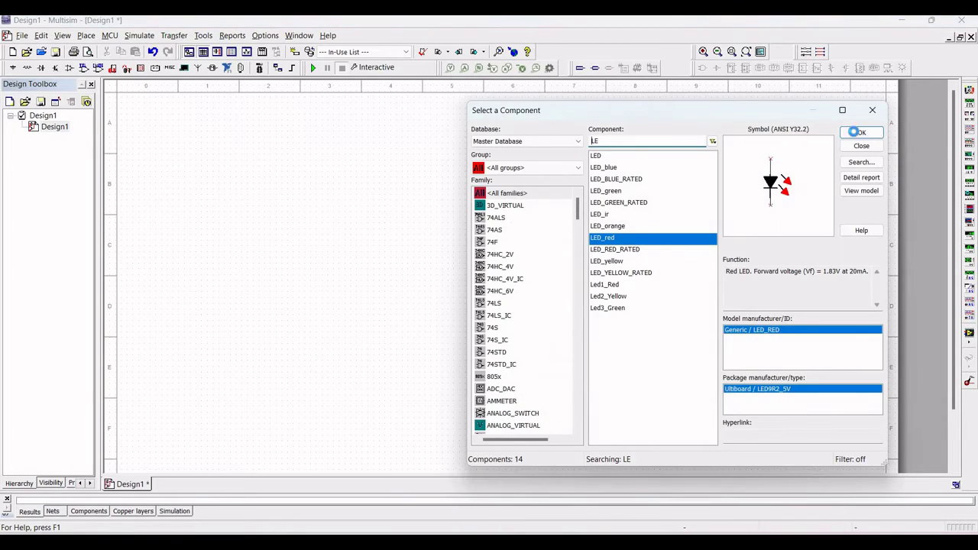
key(Return)
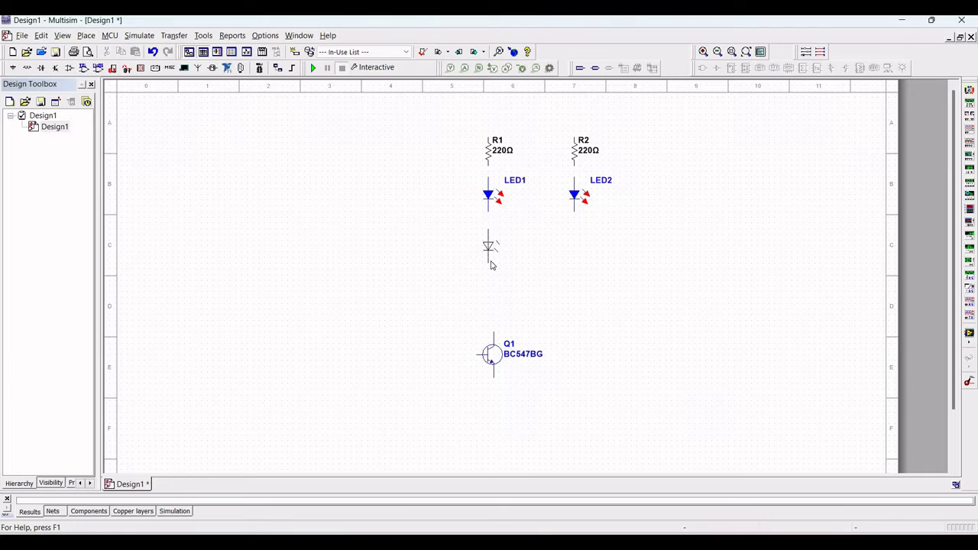
click(489, 246)
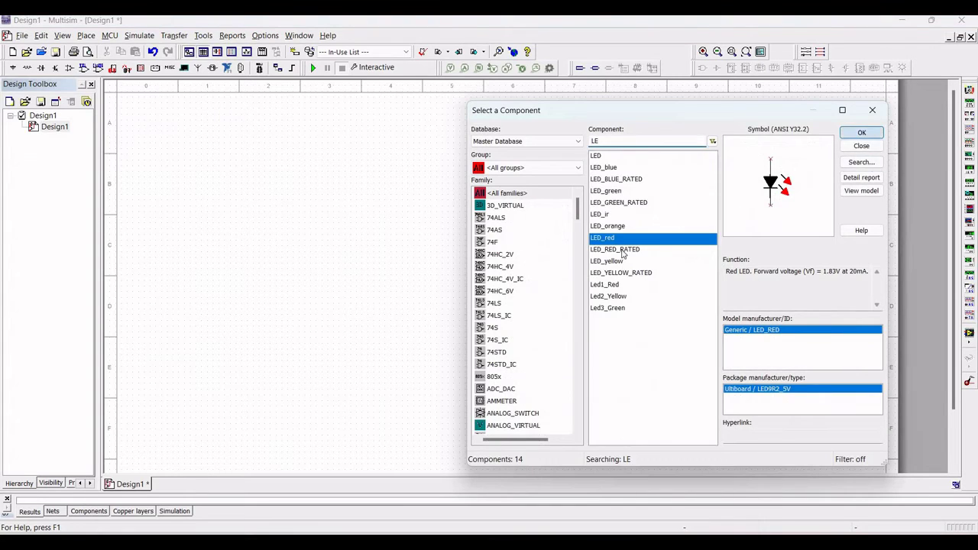
click(862, 135)
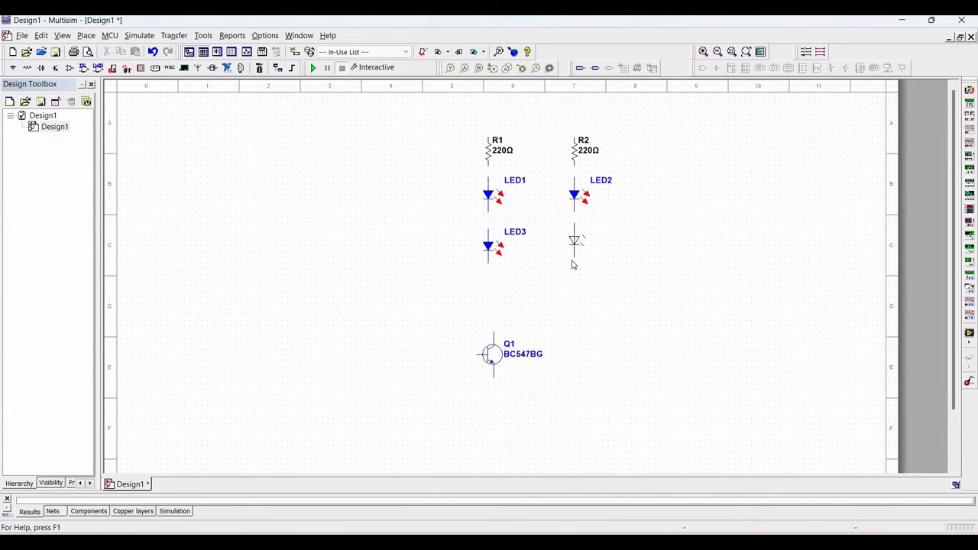
click(573, 266)
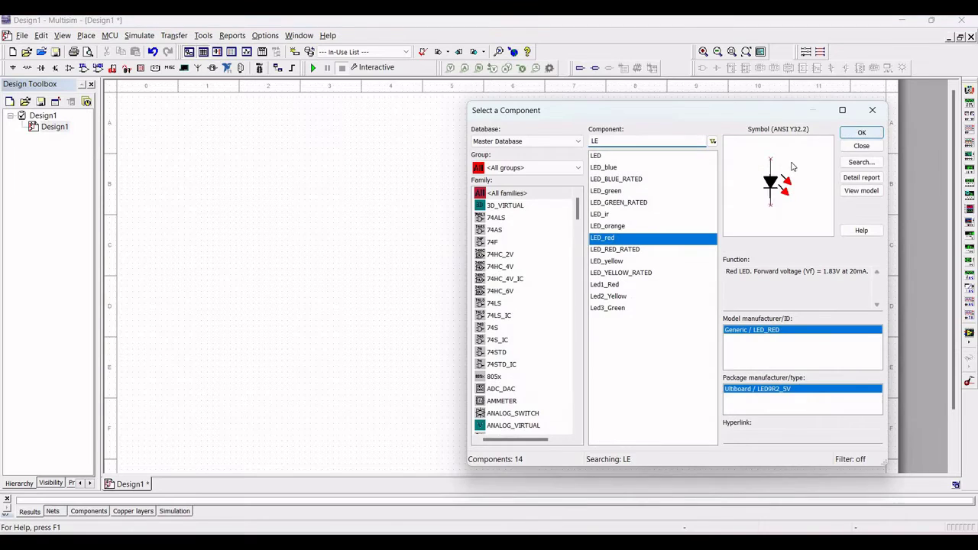
click(862, 132)
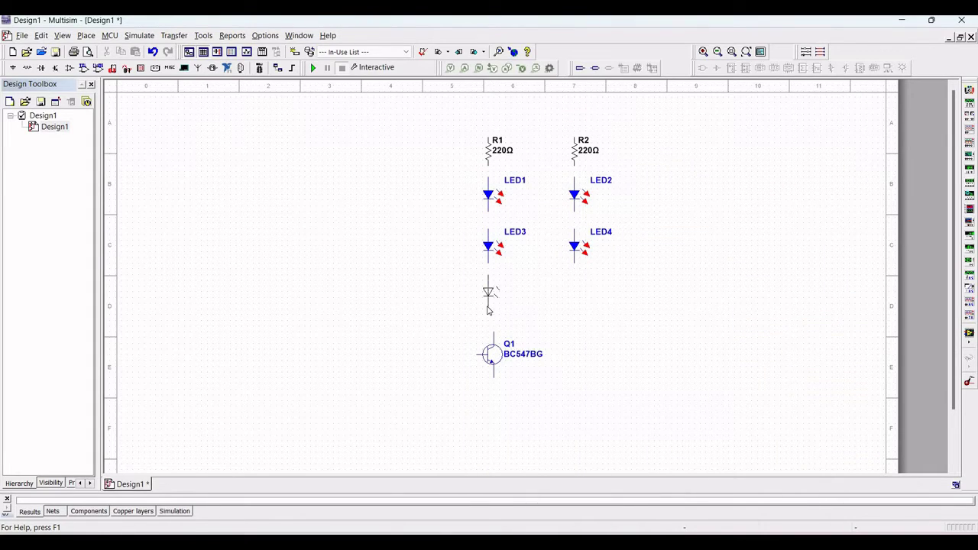
click(487, 310)
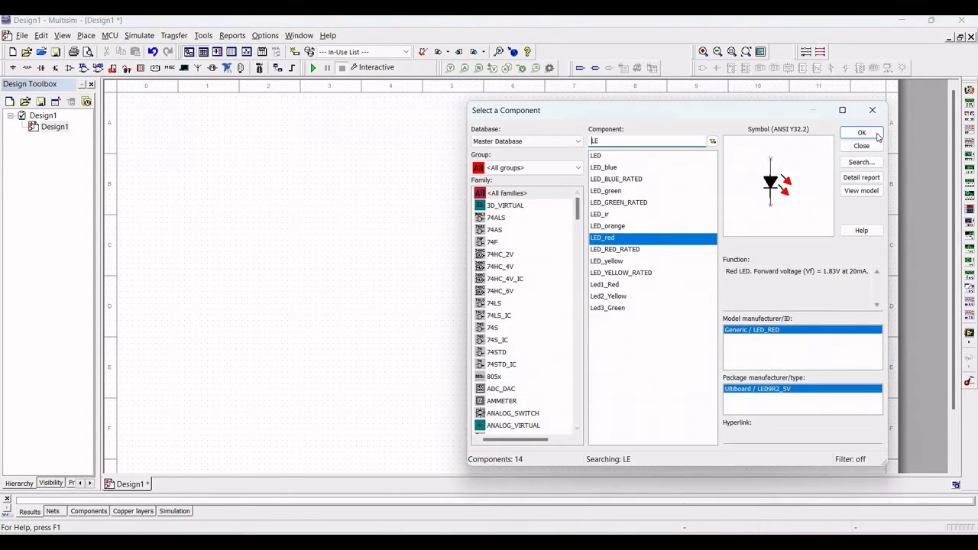
key(Return)
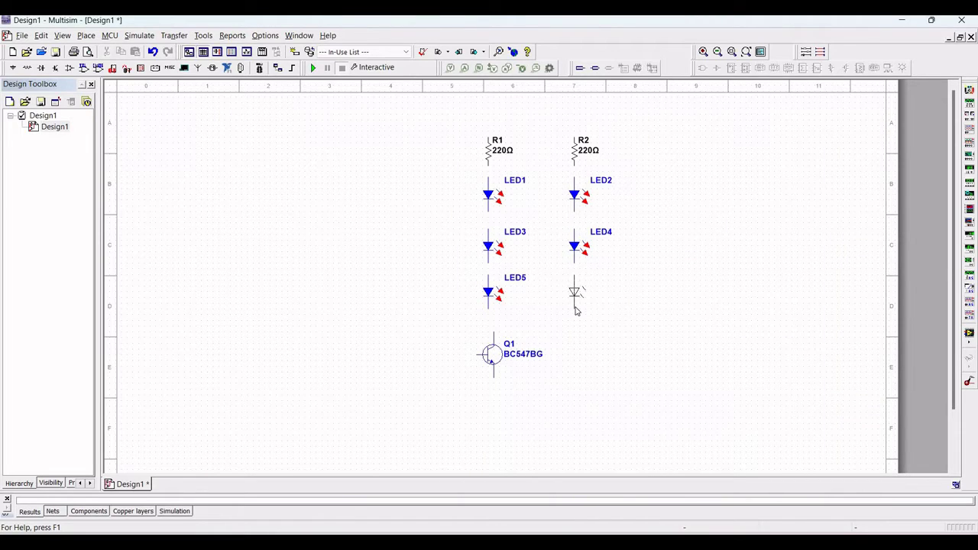
click(577, 309)
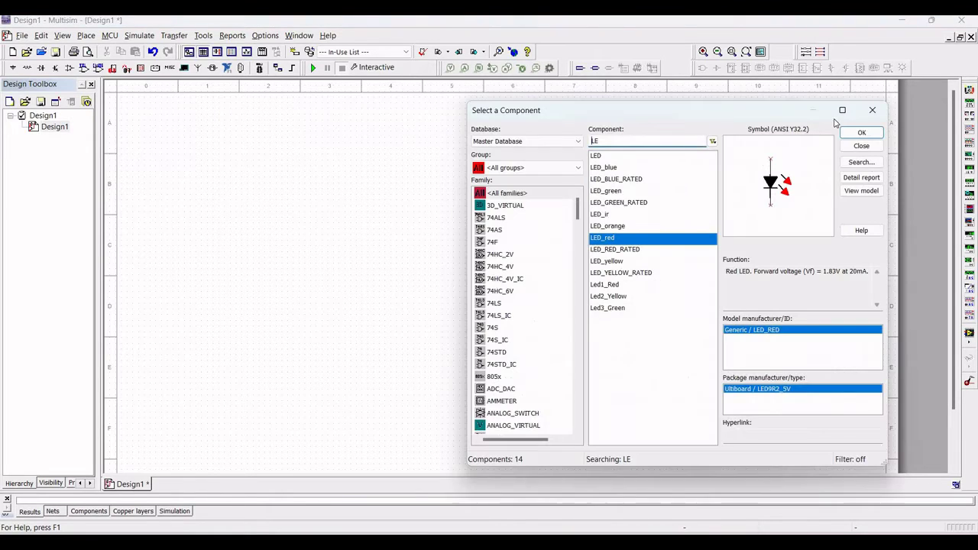
click(873, 110)
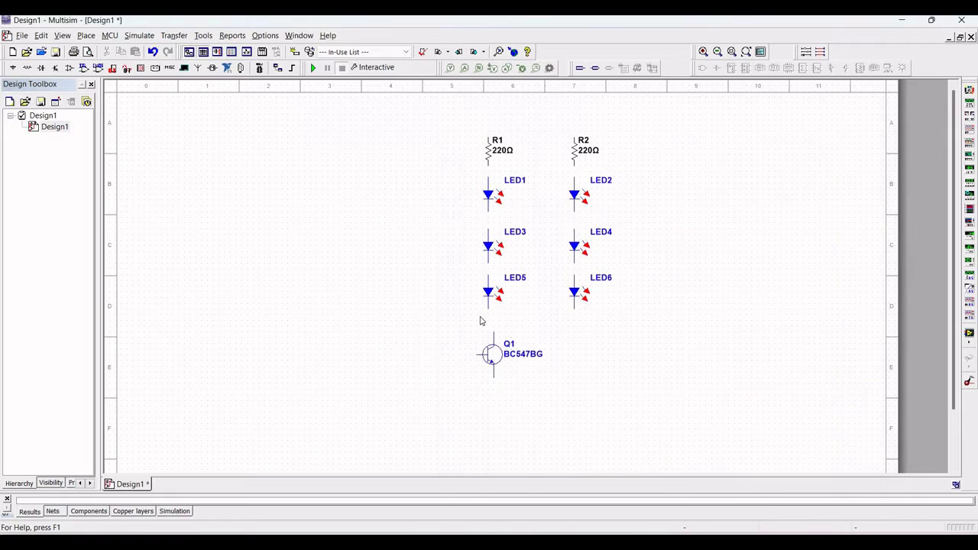
Wire LED5 to LED6 bottoms, chain LED1–LED3–LED5, and connect Q1's collector to that wire
click(488, 309)
click(575, 309)
click(489, 262)
click(489, 274)
click(490, 227)
click(489, 205)
click(575, 213)
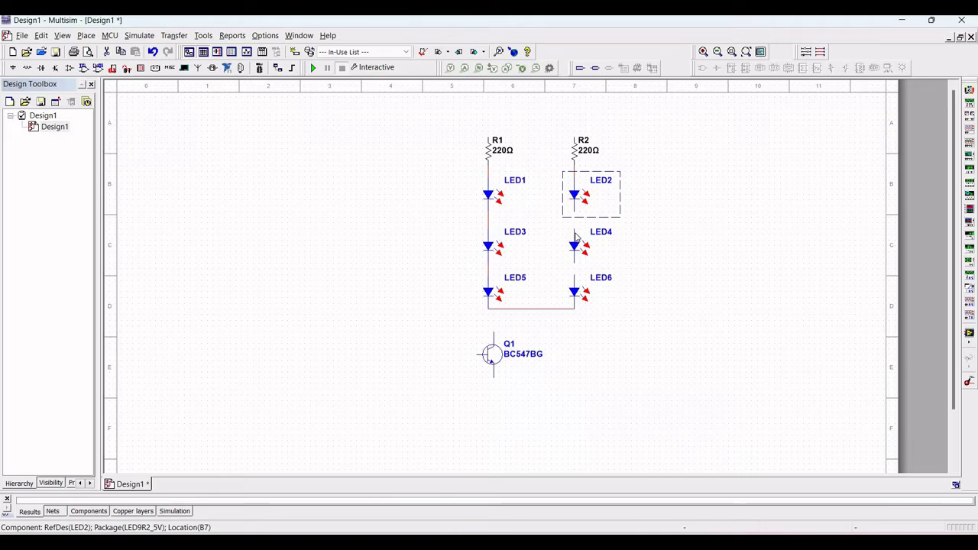
click(575, 220)
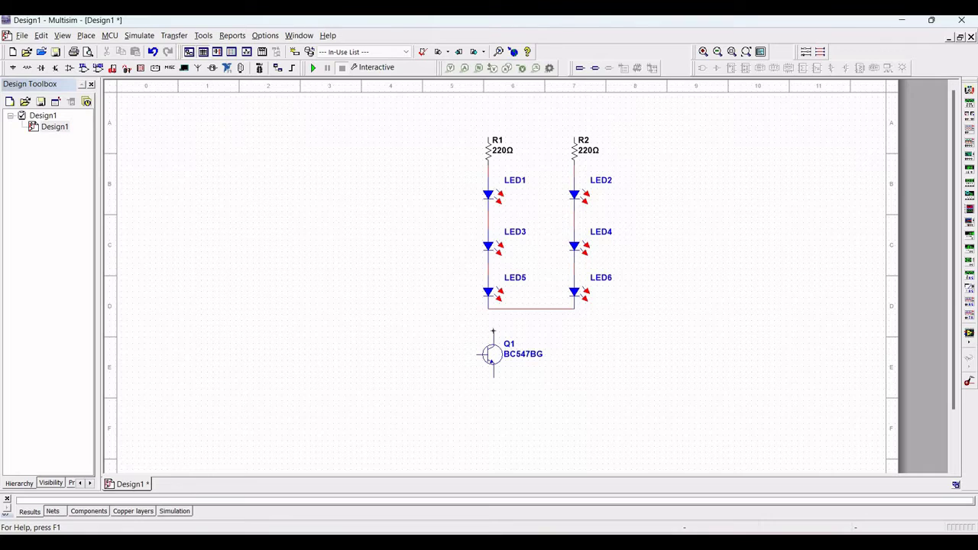
click(494, 334)
click(525, 310)
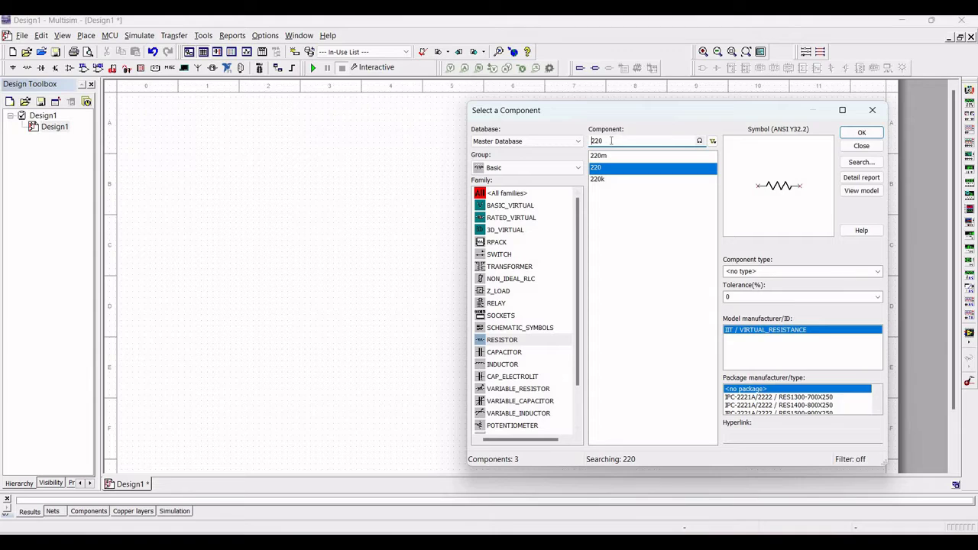
Place a vertical 10kΩ resistor R3 left of the LED circuit
text(10k)
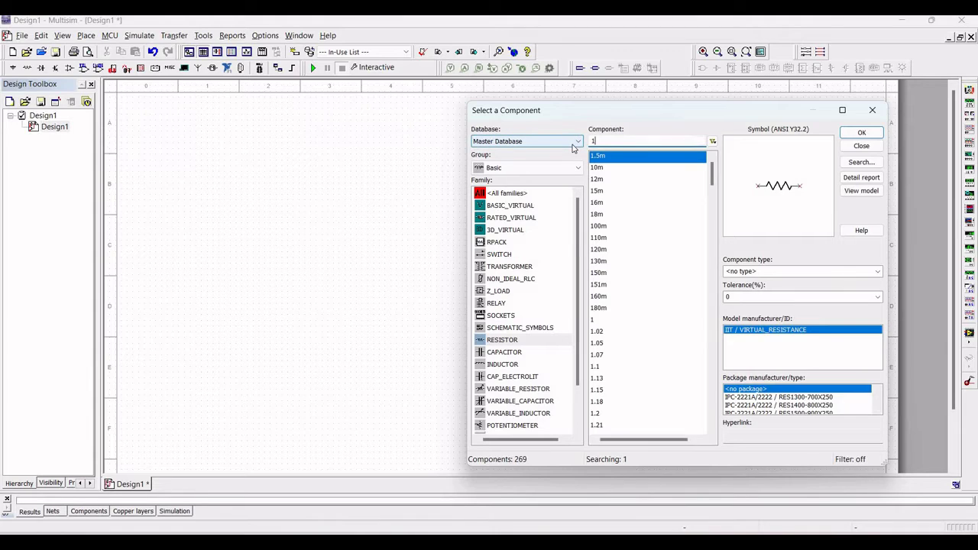
click(861, 133)
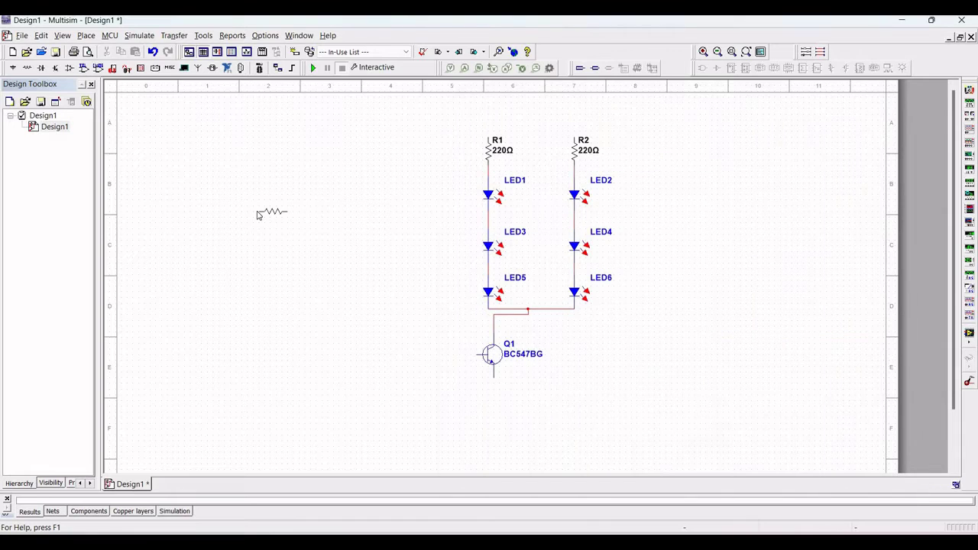
key(ctrl+r)
click(312, 210)
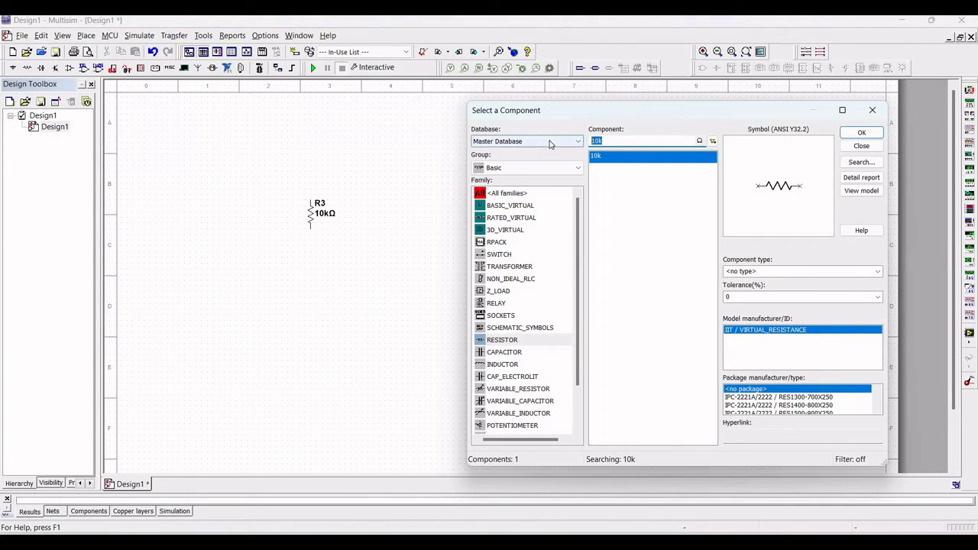
Place a vertical 47kΩ resistor R4 below R3
text(47)
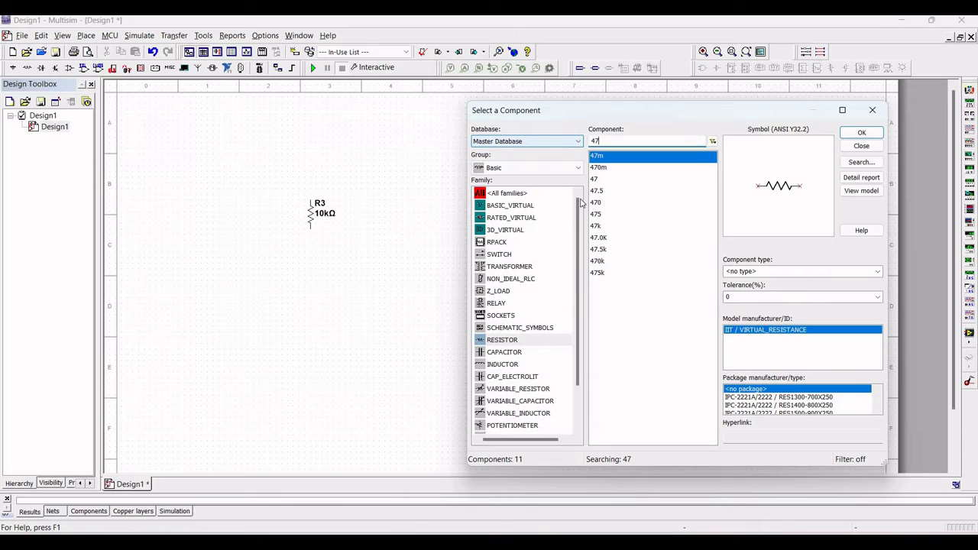
text(k)
click(862, 132)
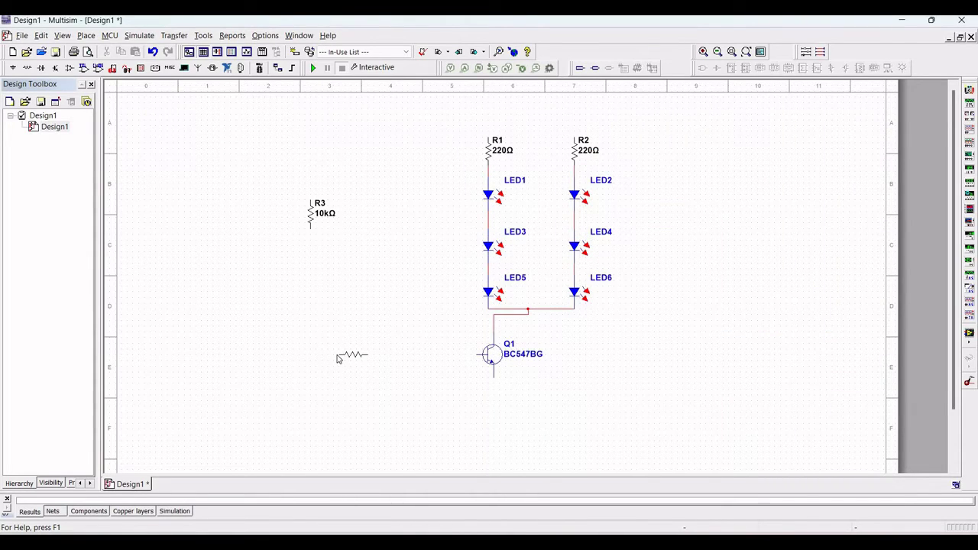
key(ctrl+r)
click(312, 393)
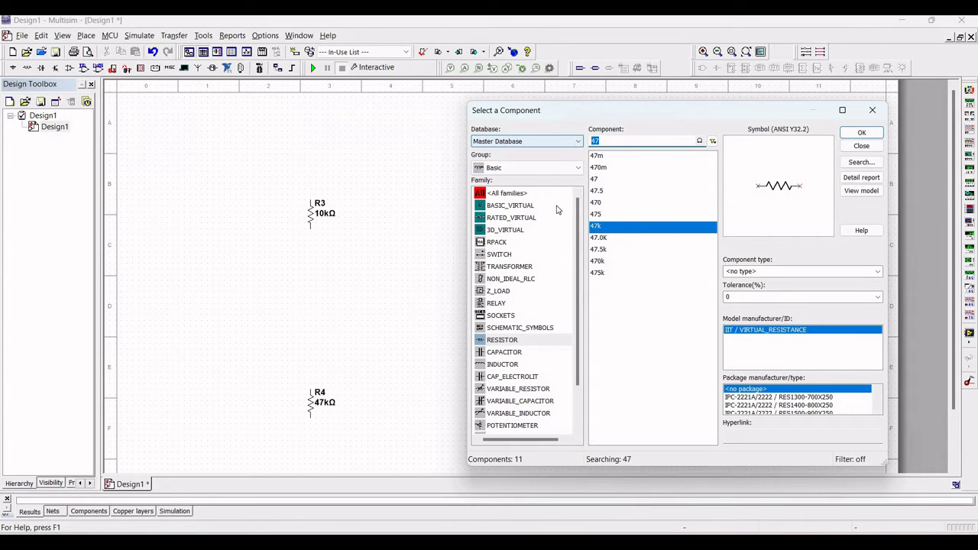
Place a vertical 220µF capacitor C1 from the CAPACITOR family on the left
click(512, 353)
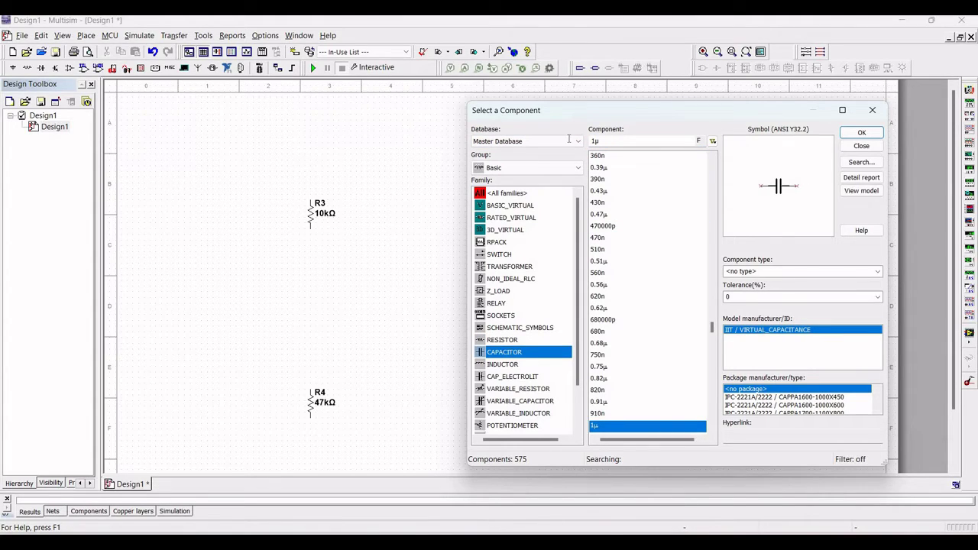
click(604, 140)
text(220)
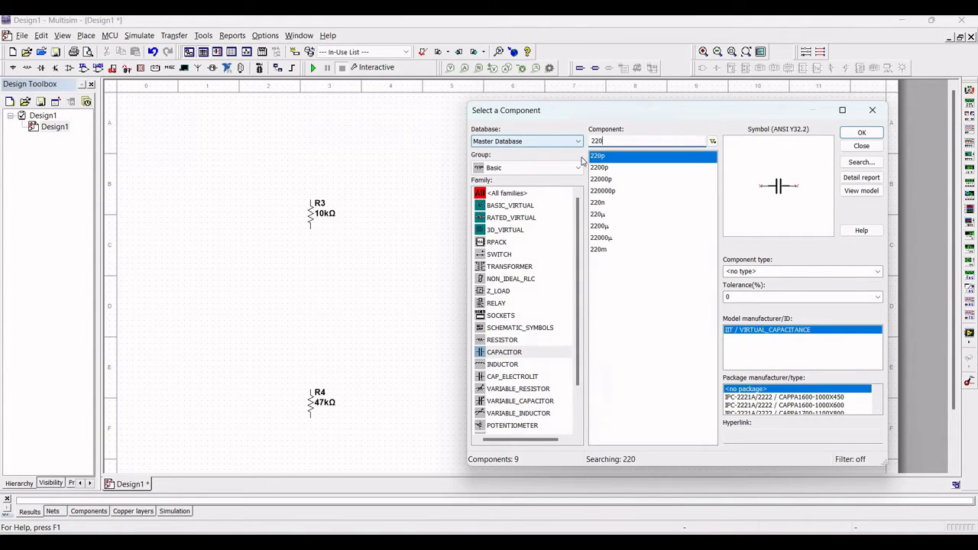
click(599, 215)
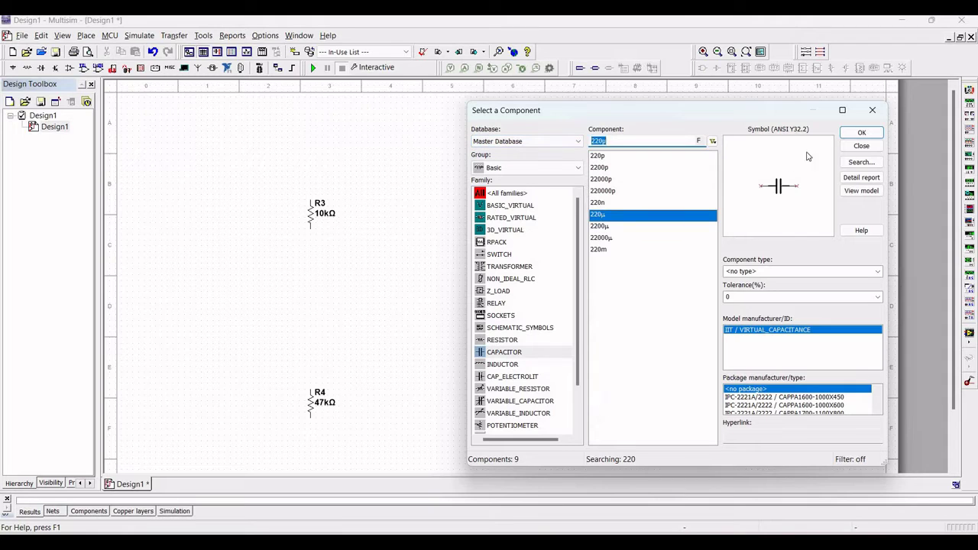
click(861, 134)
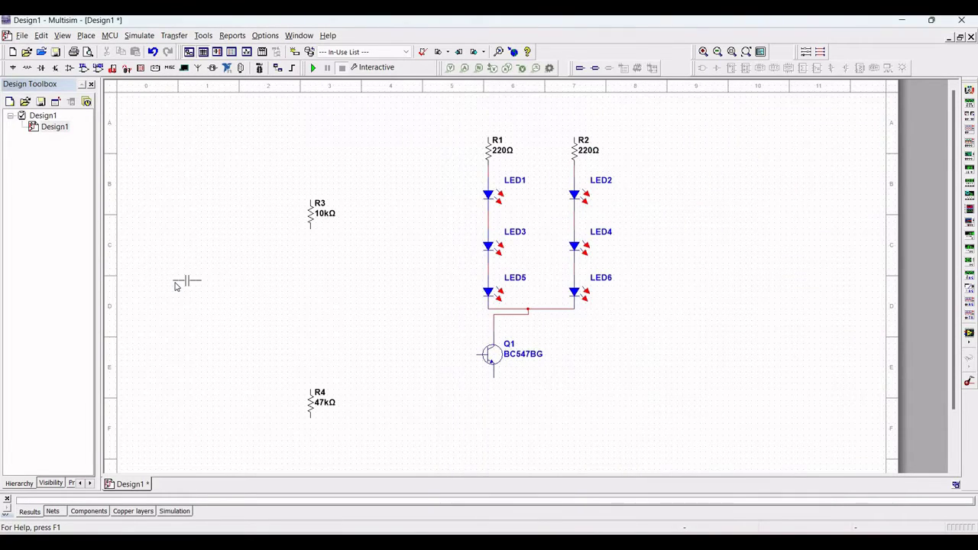
key(ctrl+r)
click(174, 286)
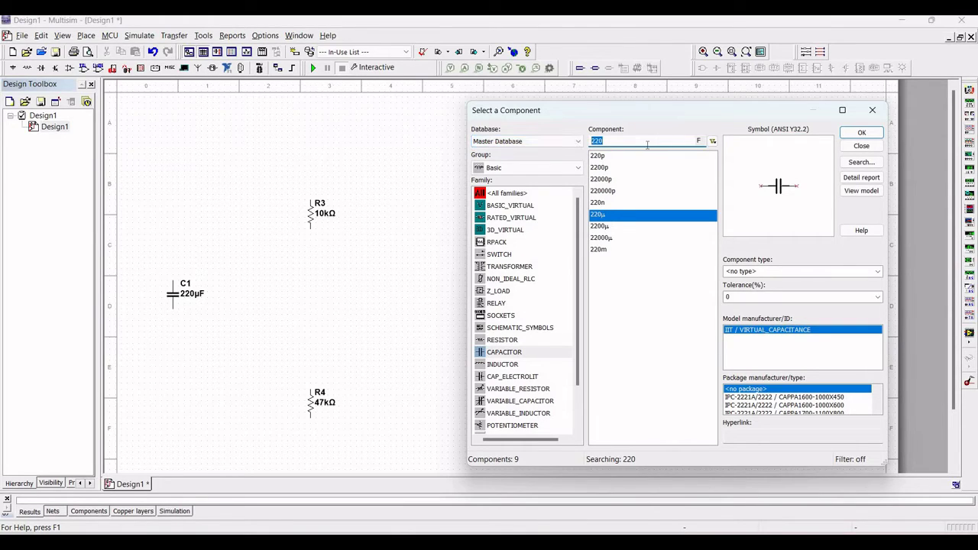
Place a vertical 100µF capacitor C2 beside C1
text(100f)
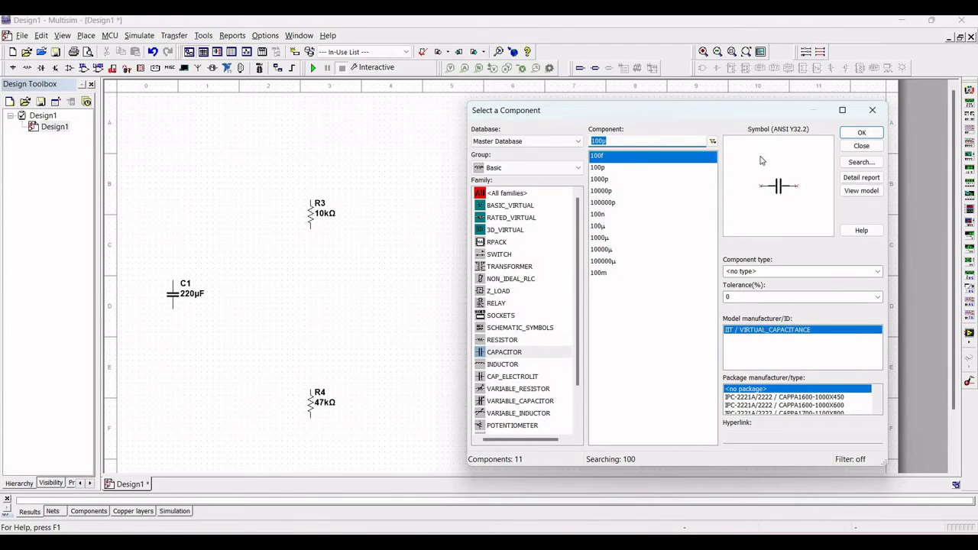
click(604, 227)
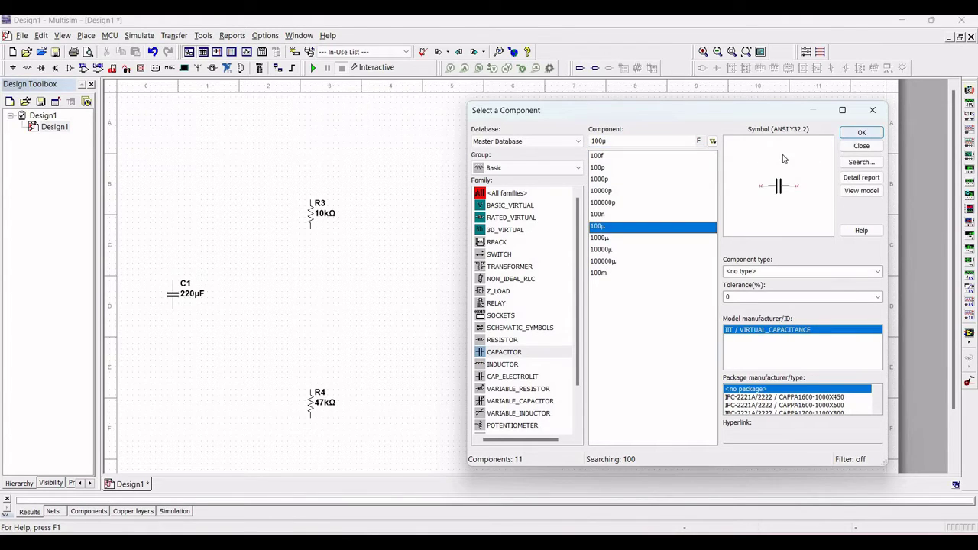
click(861, 132)
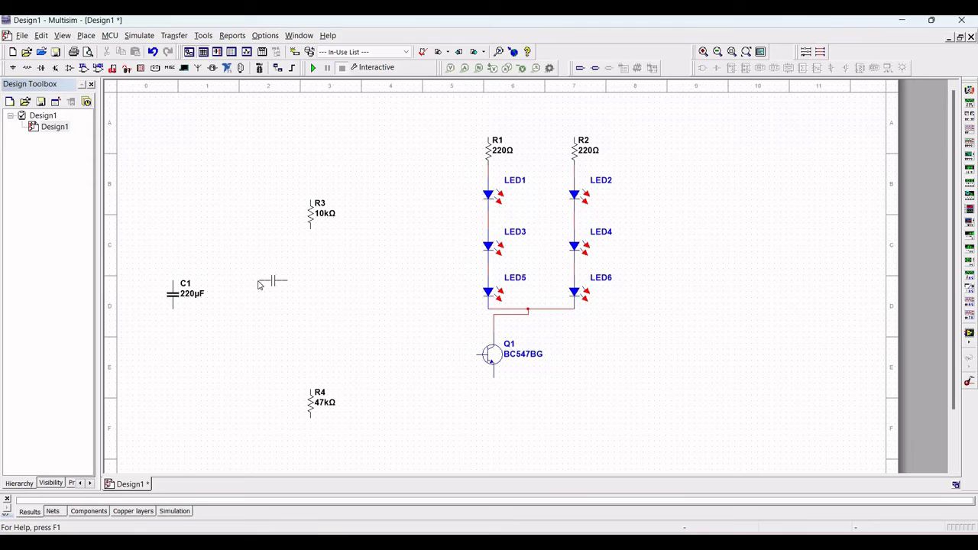
key(ctrl+r)
click(242, 294)
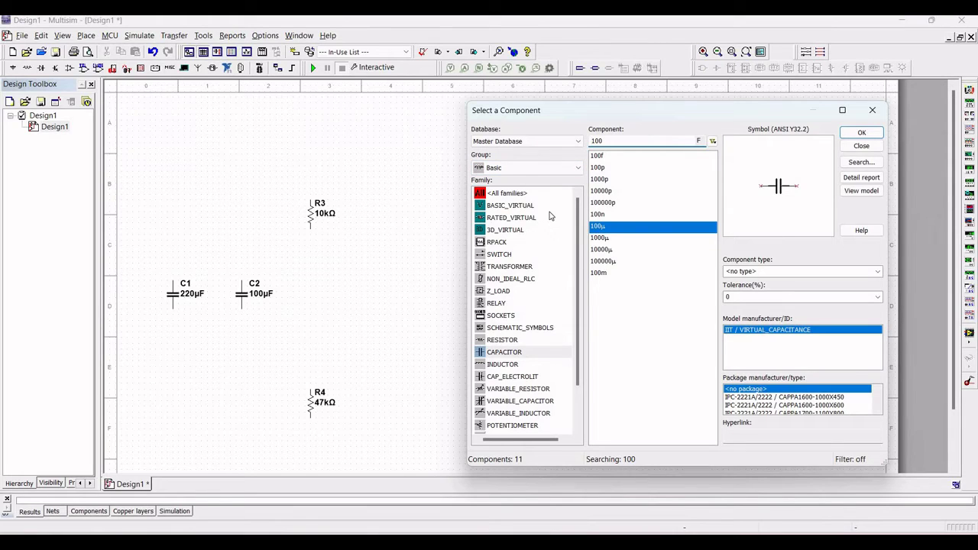
click(502, 255)
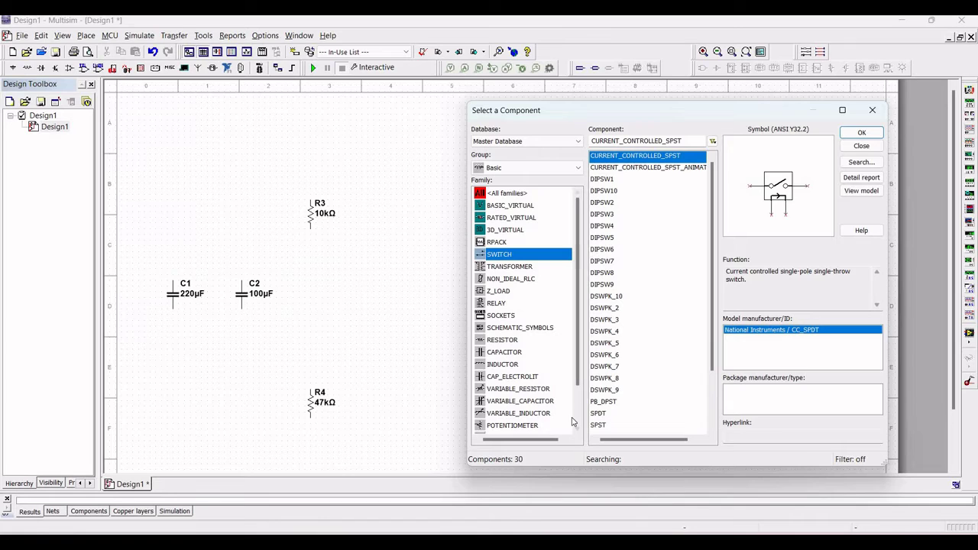
Pick the SPST switch from the SWITCH family and place it as S1 above R3
click(598, 415)
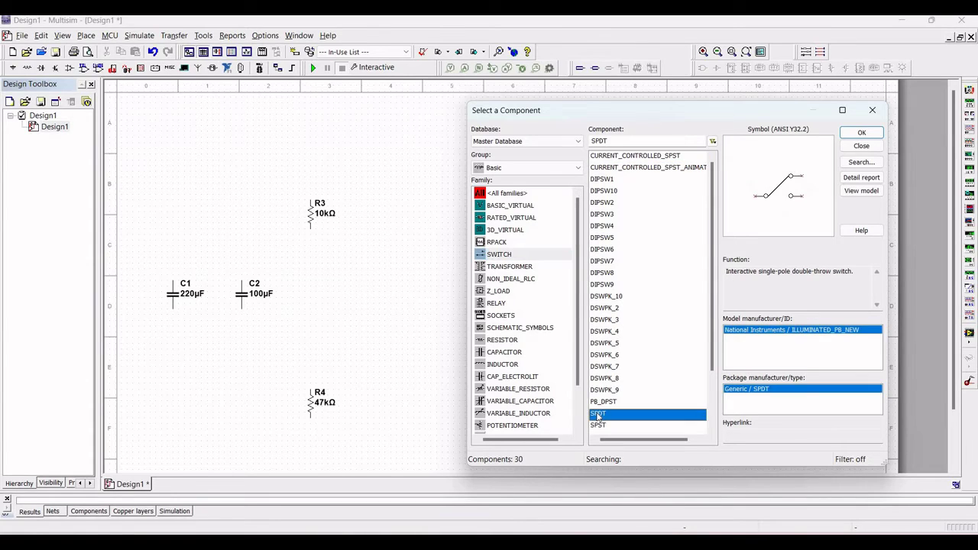
click(599, 426)
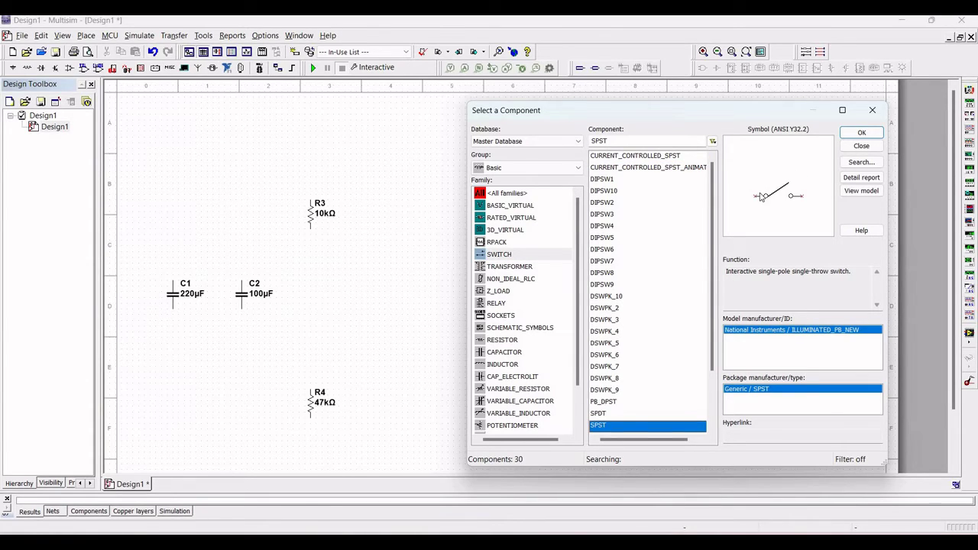
click(861, 132)
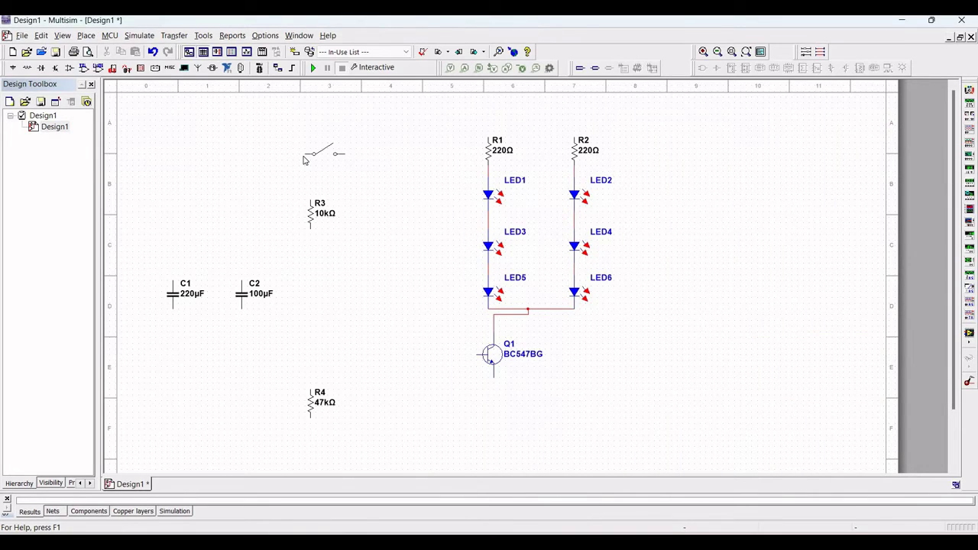
click(302, 148)
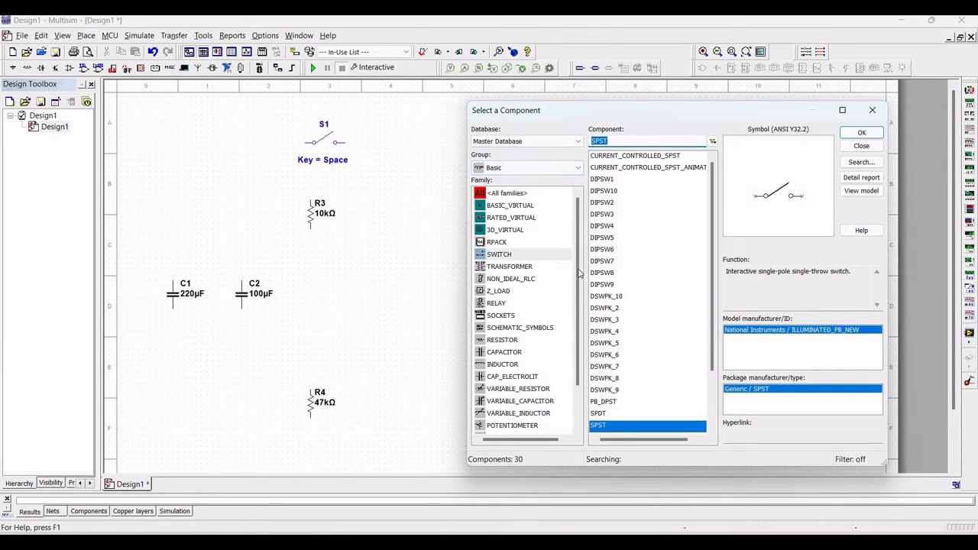
scroll(579, 328, down, 3)
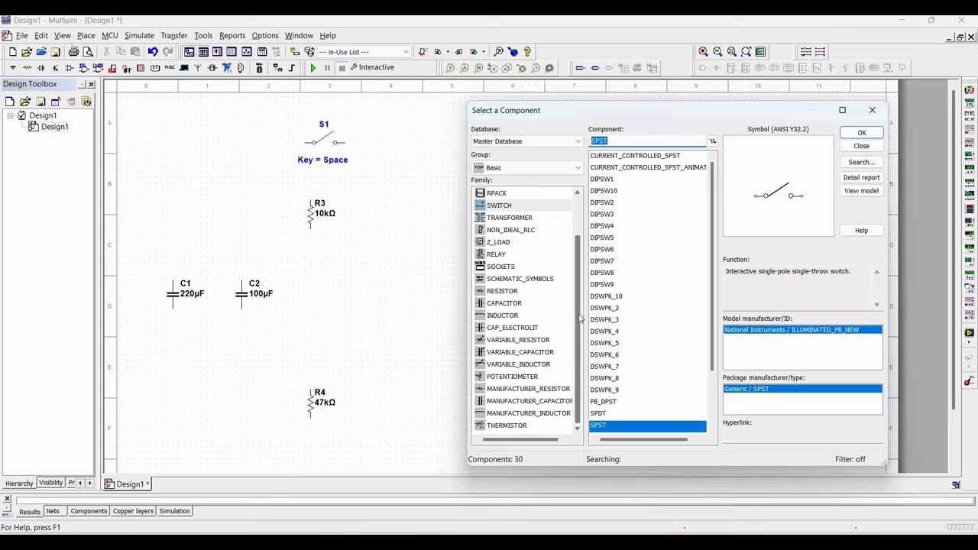
Choose LED_yellow from the Diodes group's LED family and place it between R3 and R4
click(543, 168)
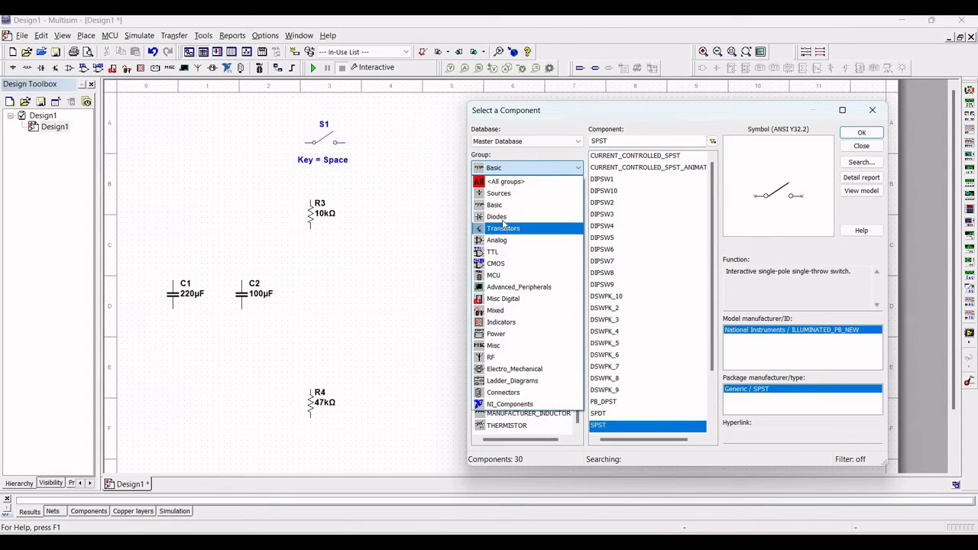
click(504, 218)
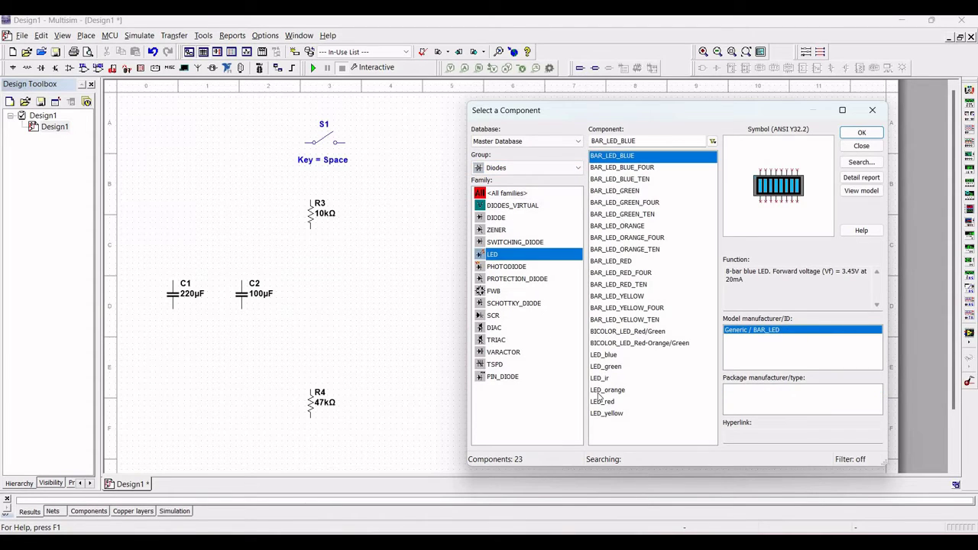
click(607, 390)
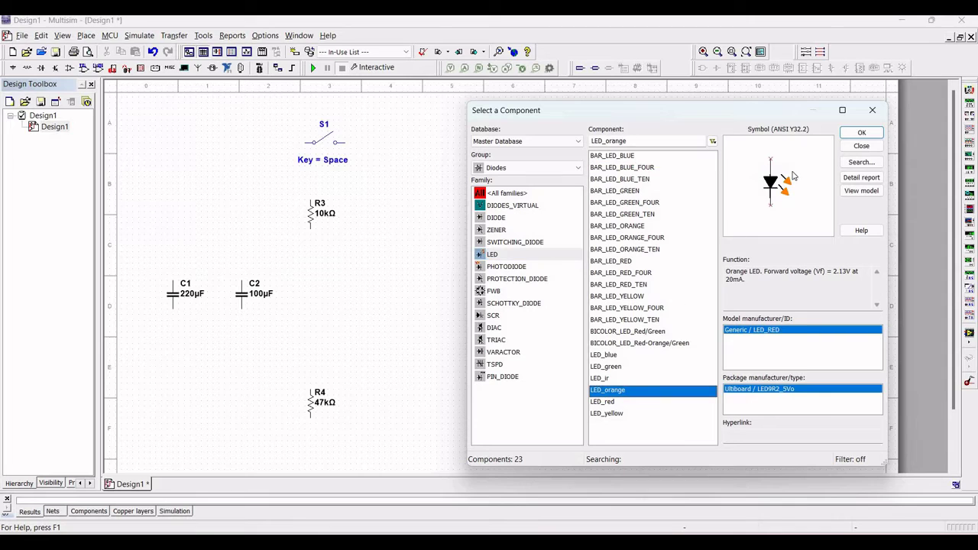
key(Down)
key(Down)
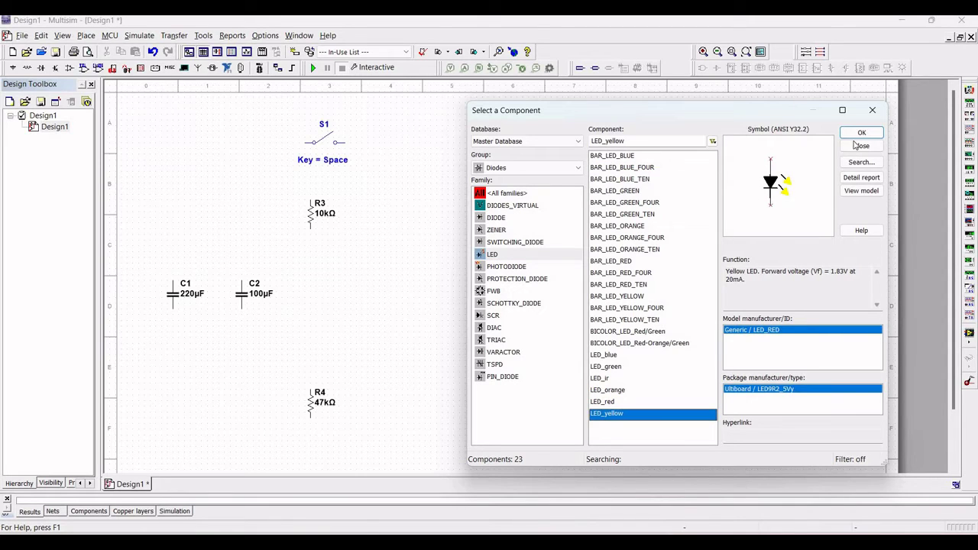
click(862, 132)
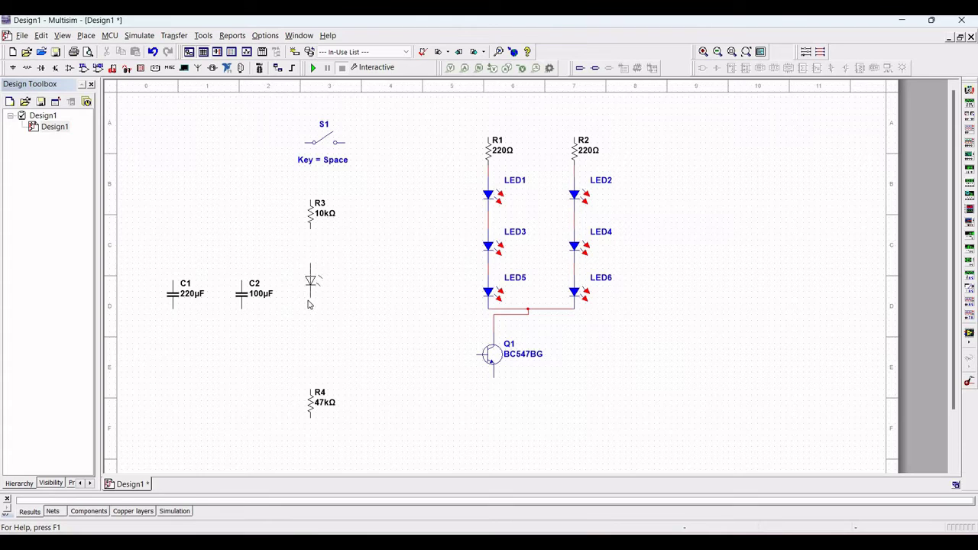
click(308, 304)
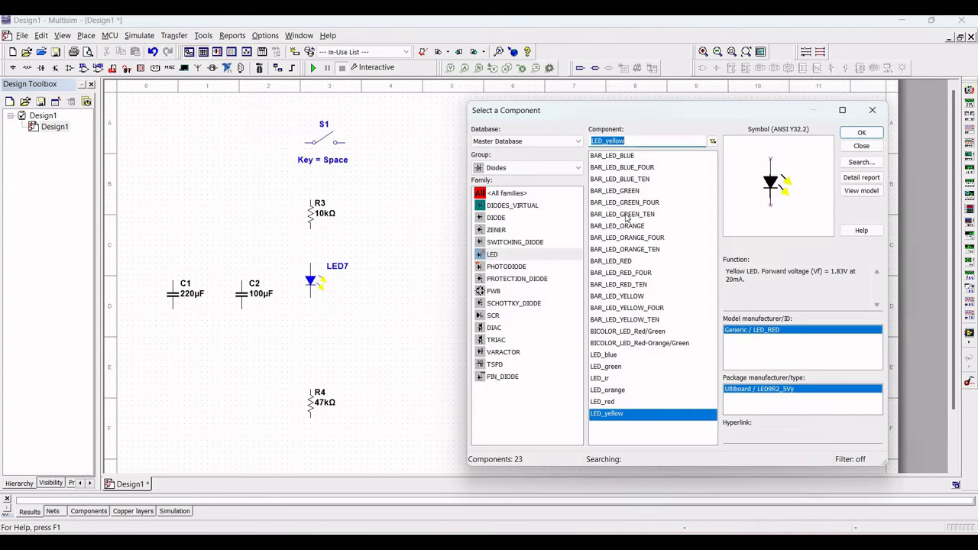
Place a DC_POWER source V1 right of the LED columns and set its voltage to 9V
click(528, 175)
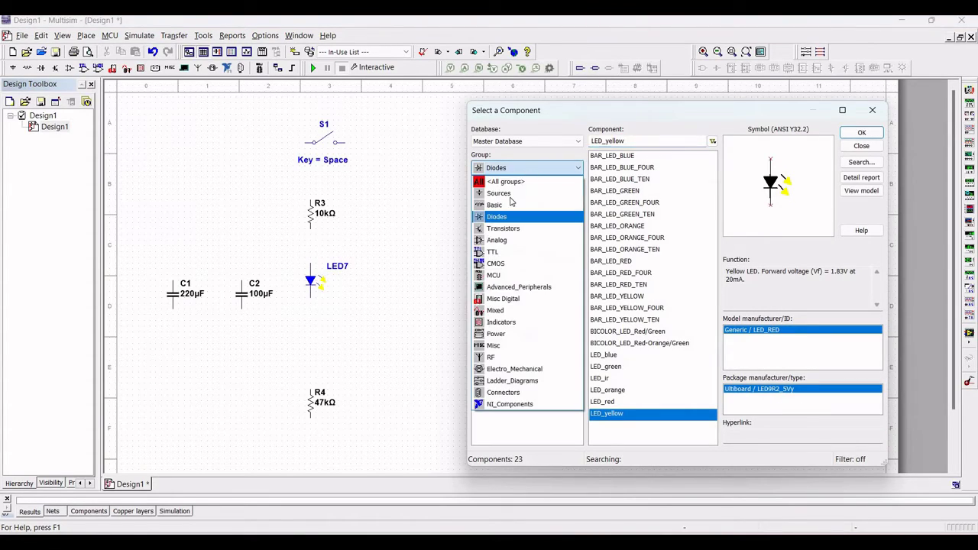
click(509, 196)
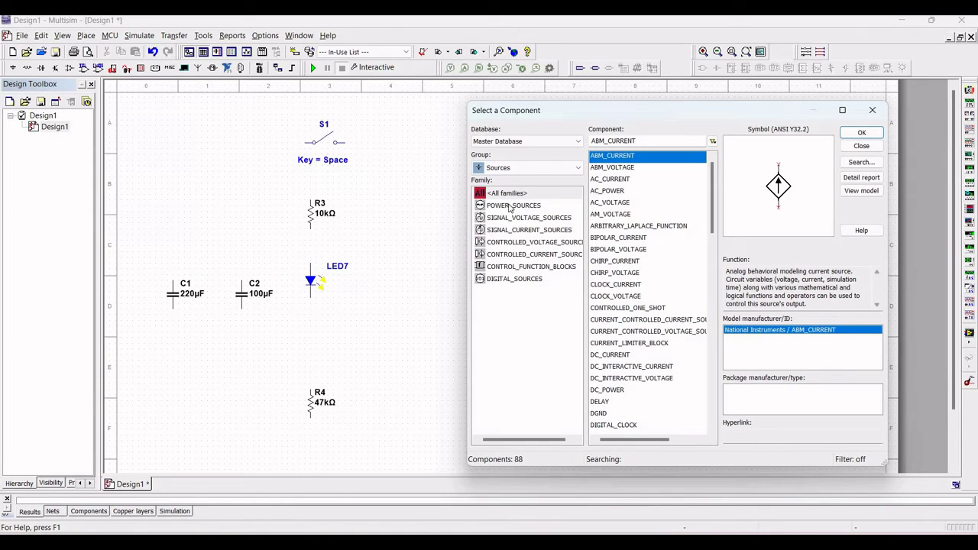
click(511, 206)
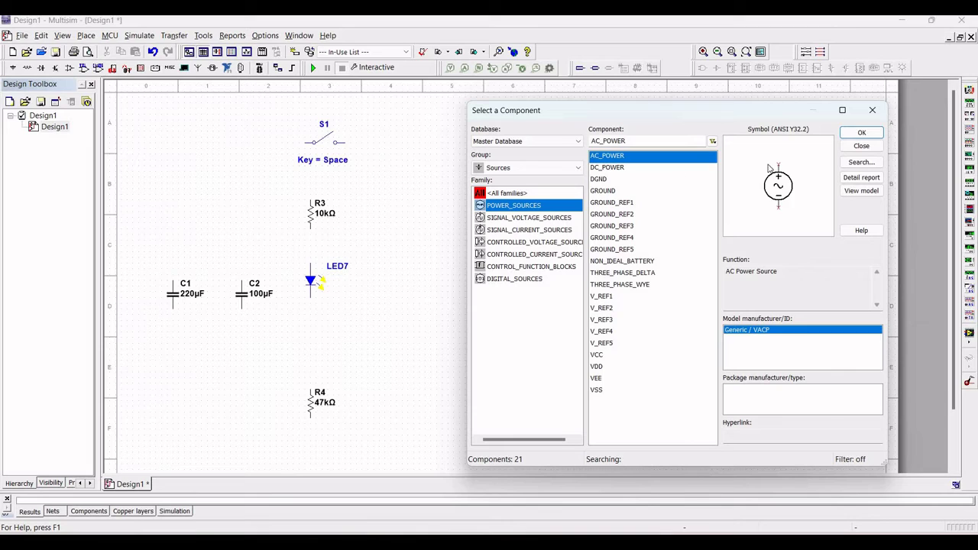
click(606, 168)
key(Return)
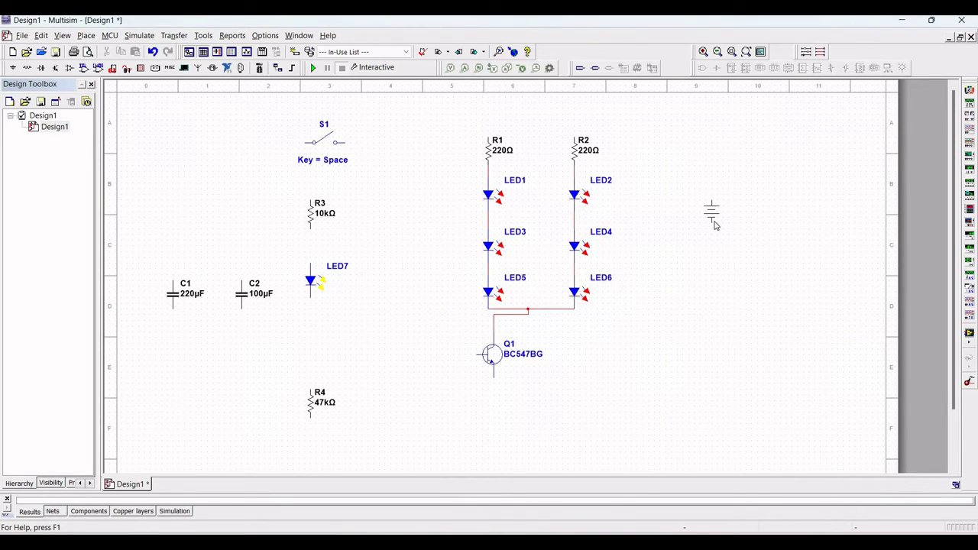
click(714, 224)
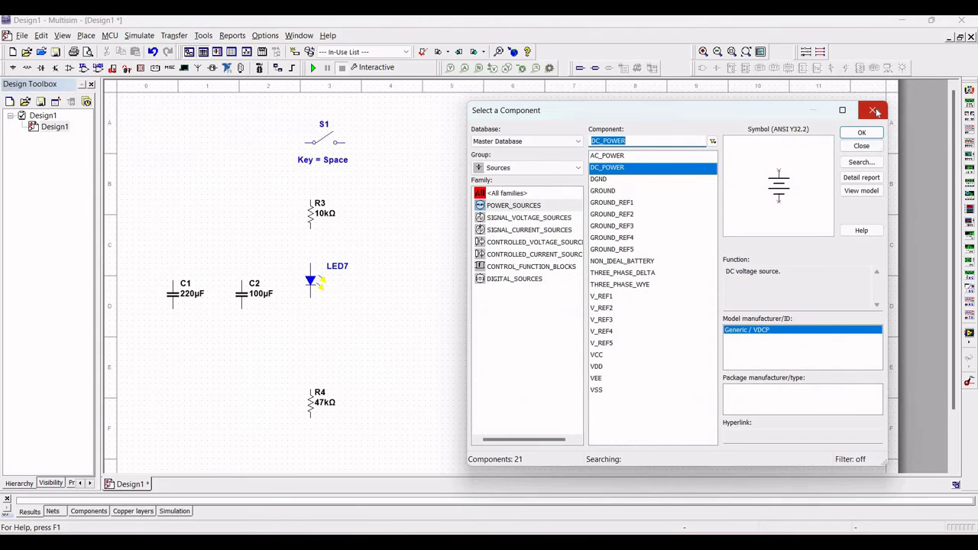
click(876, 112)
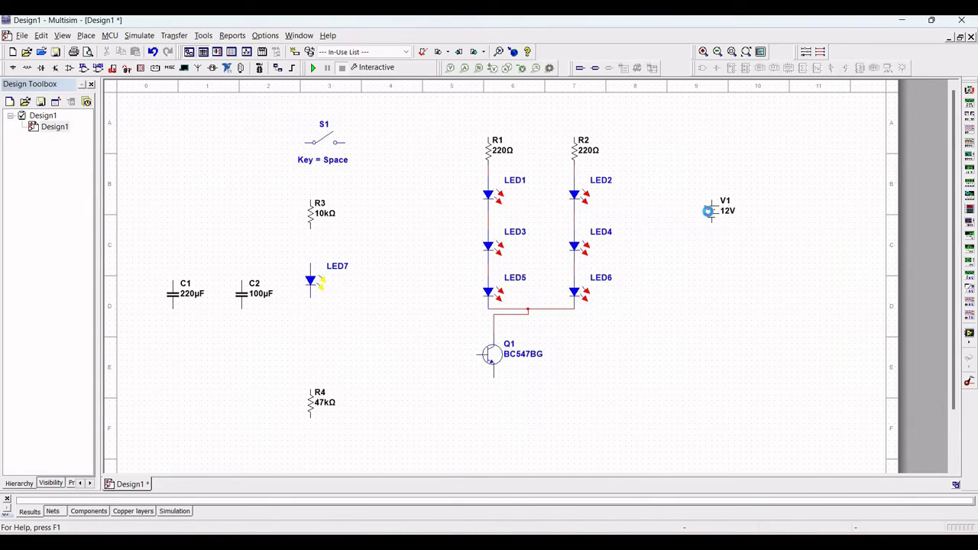
click(710, 217)
double_click(709, 216)
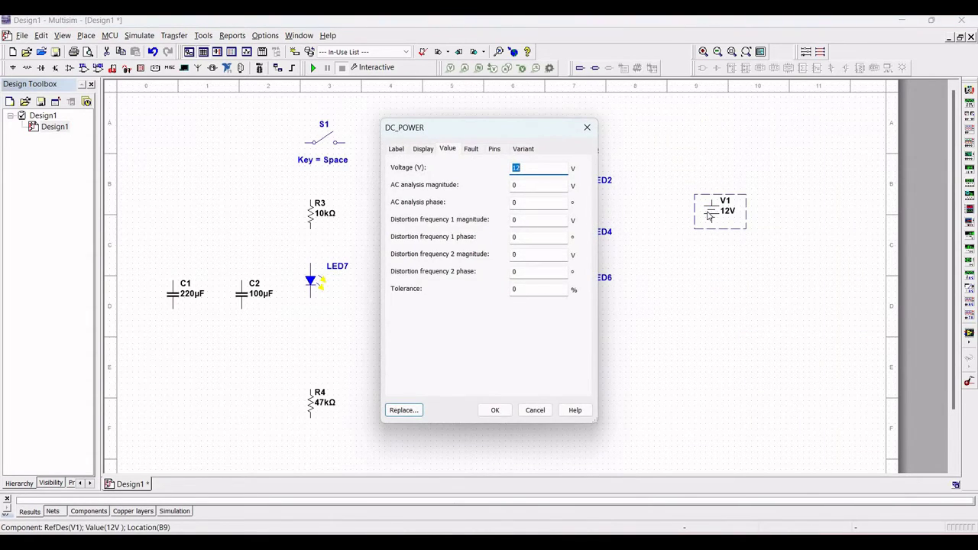
text(9)
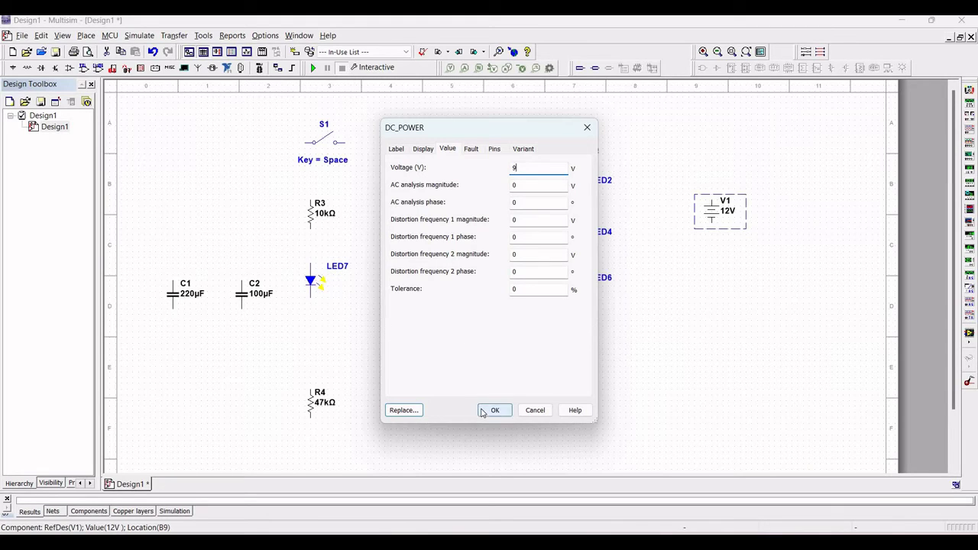
click(493, 410)
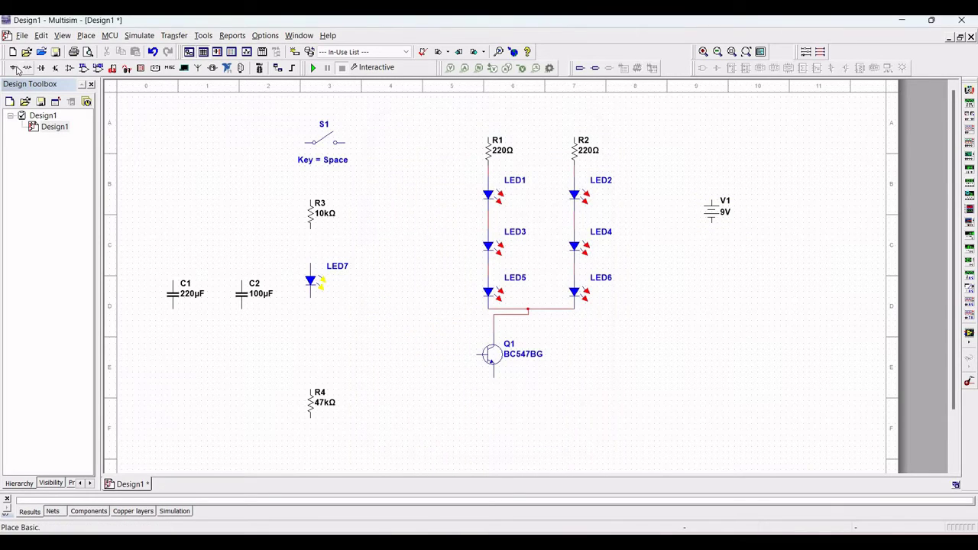
Place a ground symbol near the bottom of the sheet
click(17, 70)
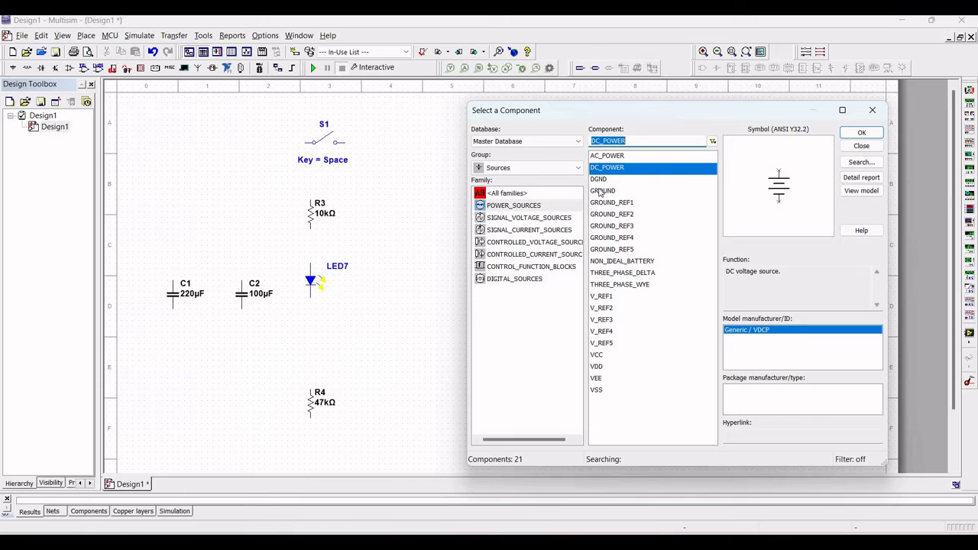
click(601, 192)
click(861, 132)
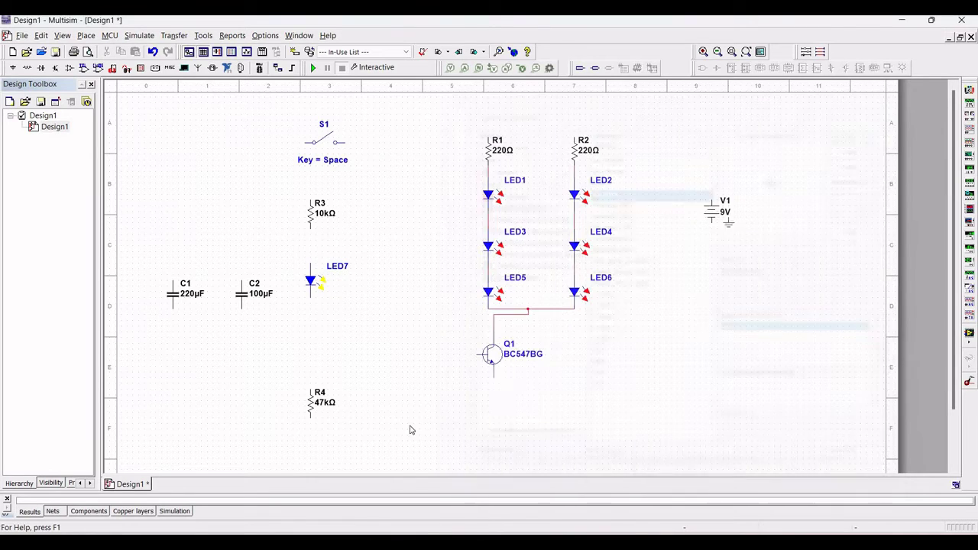
click(407, 446)
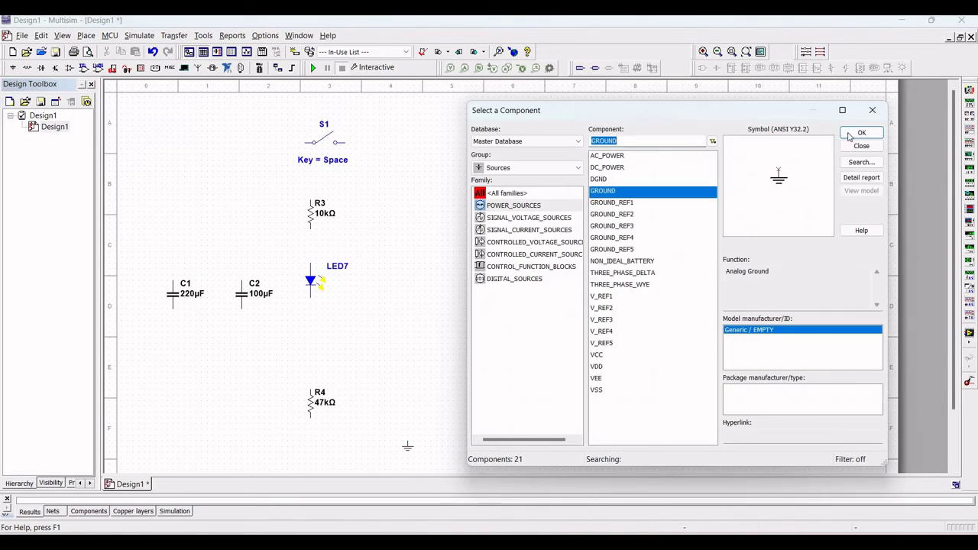
Wire Q1's emitter and R4 to ground, LED7 between R3 and R4, and Q1's base to LED7–R4
click(872, 110)
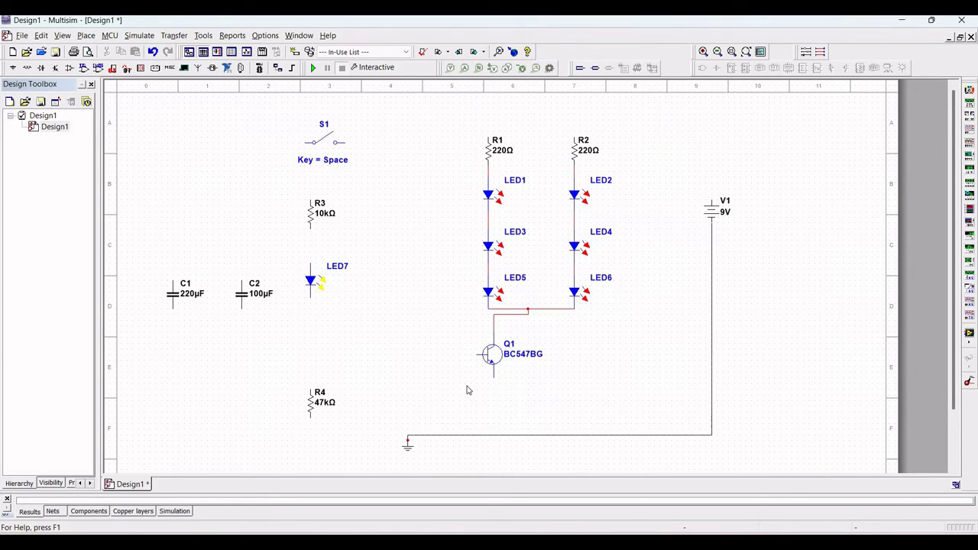
click(494, 435)
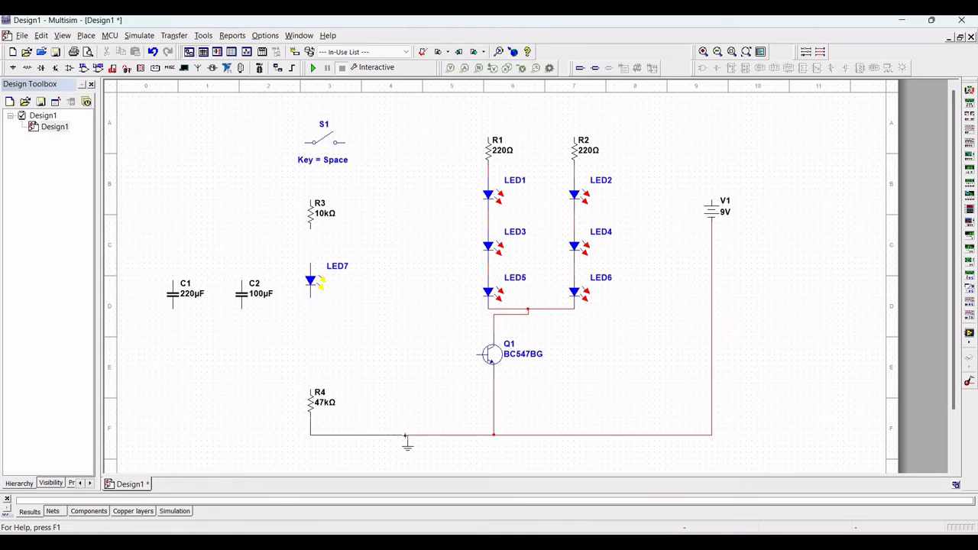
click(407, 436)
click(311, 298)
click(311, 264)
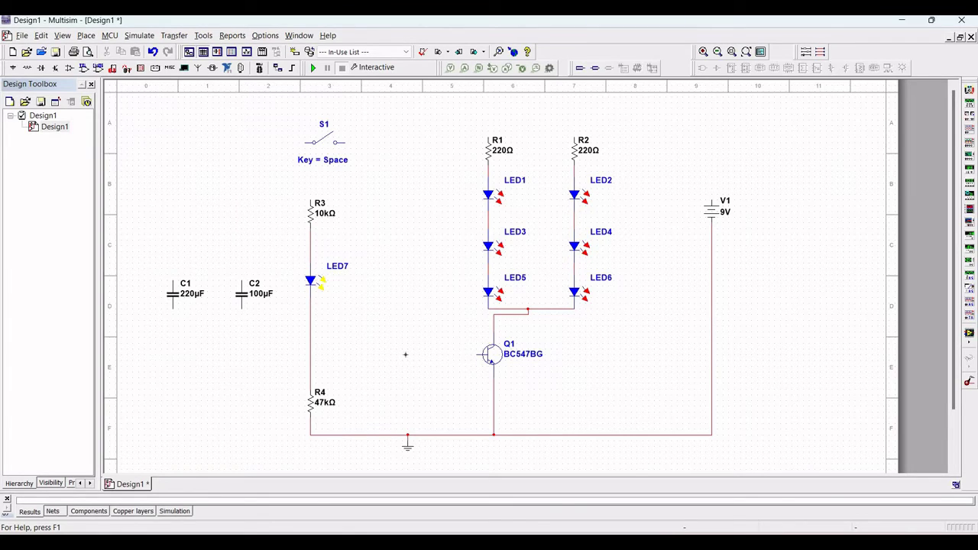
click(310, 354)
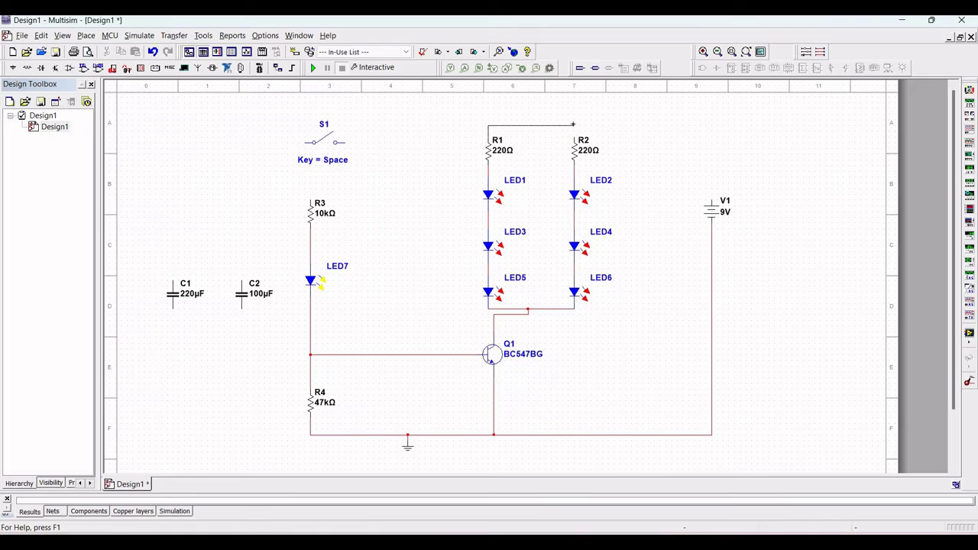
Join R1 and R2 tops to V1, and connect C1 and C2 top and bottom
click(574, 128)
click(712, 200)
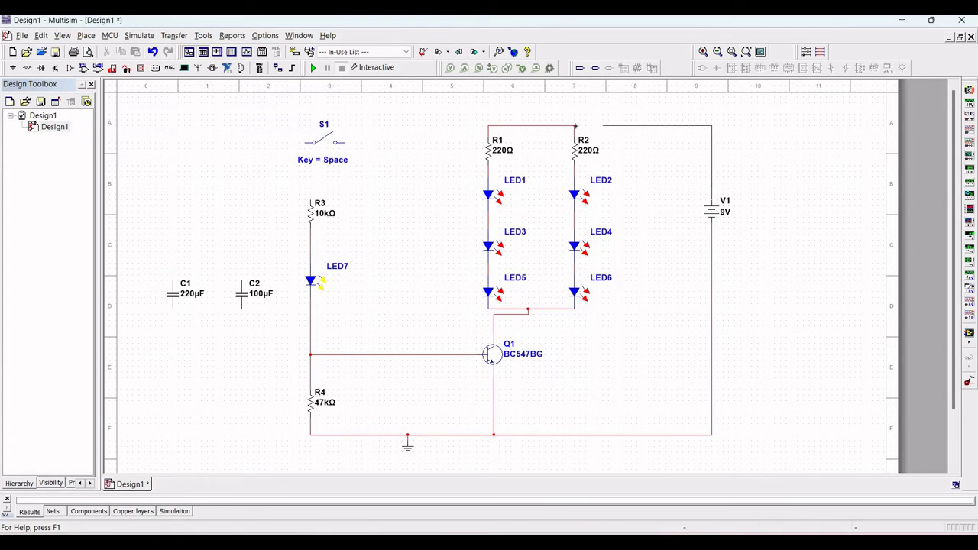
click(574, 125)
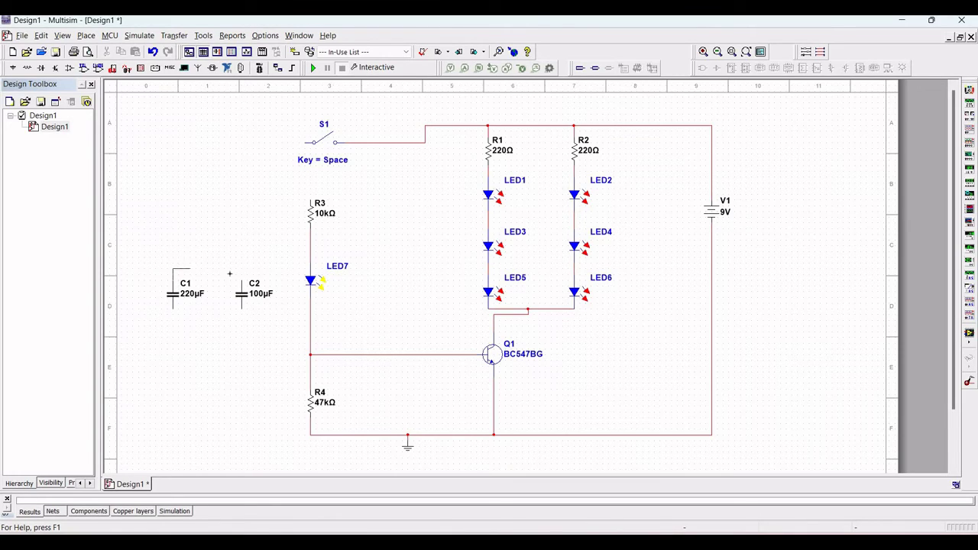
click(240, 280)
click(241, 309)
Replace the capacitor bottom wire, connecting C1 to ground and C2 to S1's left pin
click(206, 308)
key(Delete)
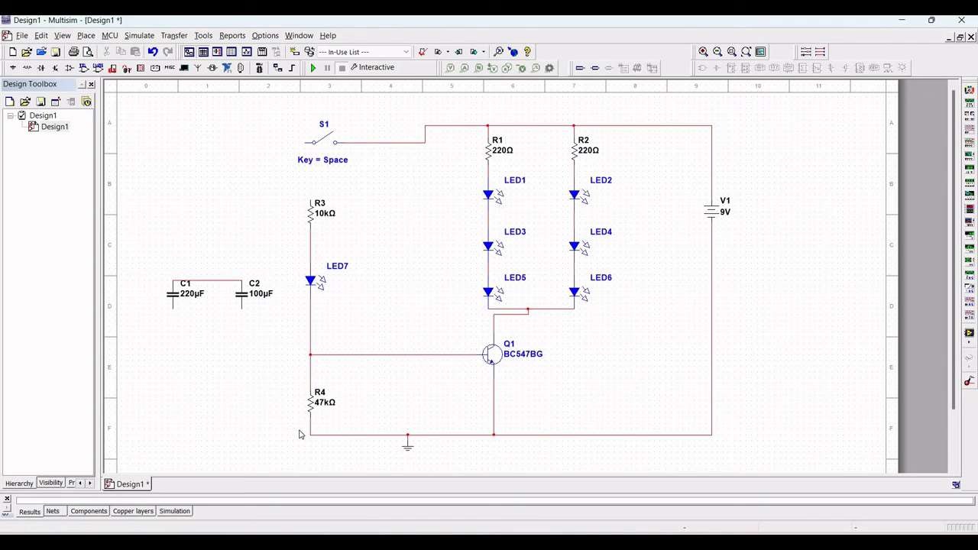
click(173, 307)
click(309, 435)
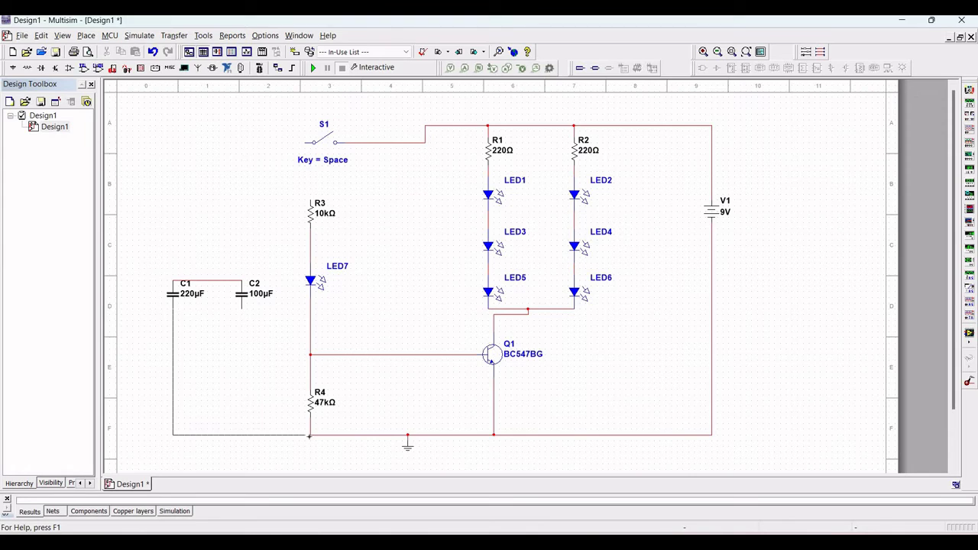
click(242, 308)
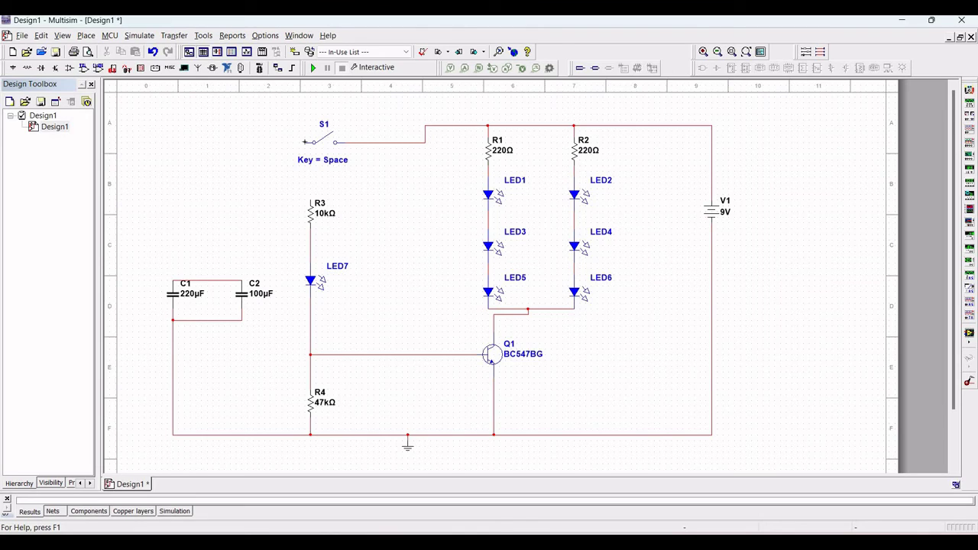
click(208, 280)
Connect R3's top to the switch–capacitor wire, then run the simulation with S1 closed
click(311, 200)
click(207, 194)
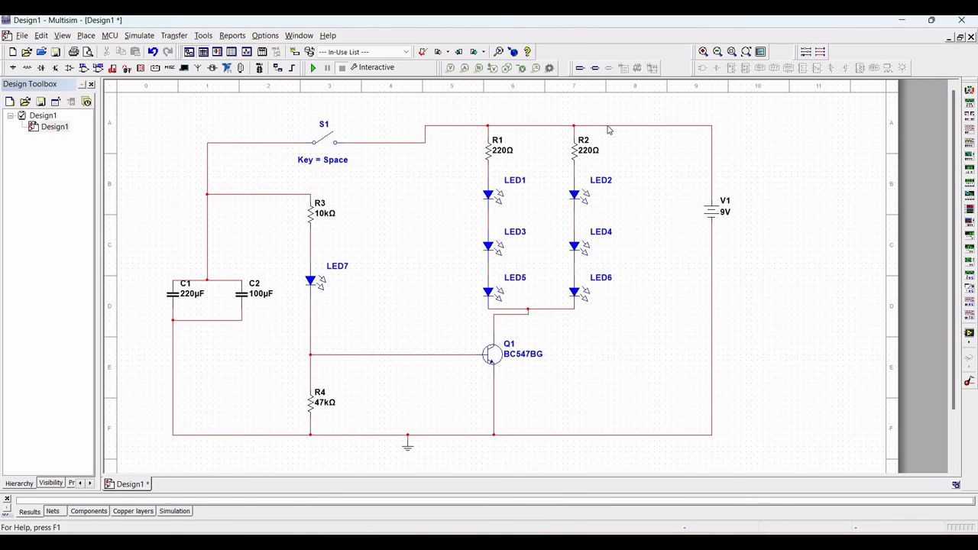
click(312, 68)
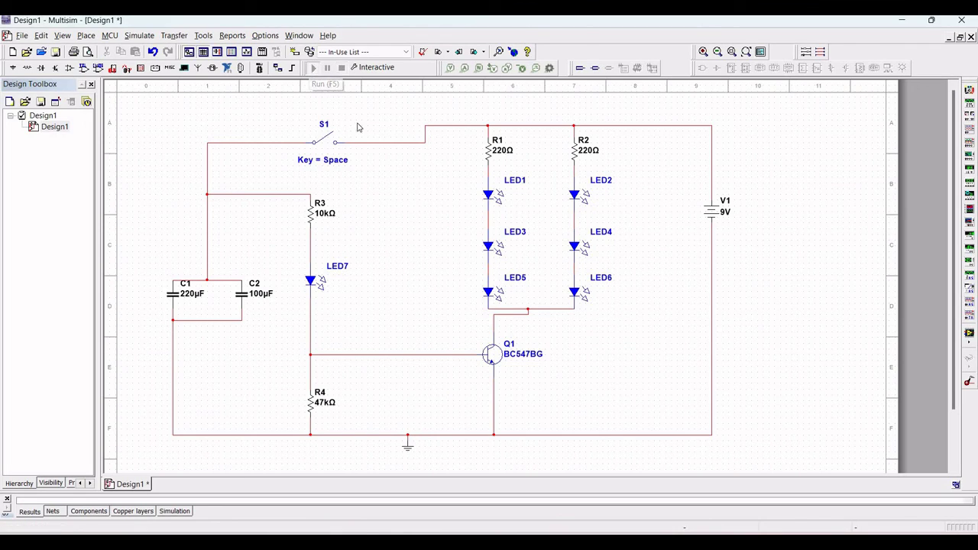
click(328, 138)
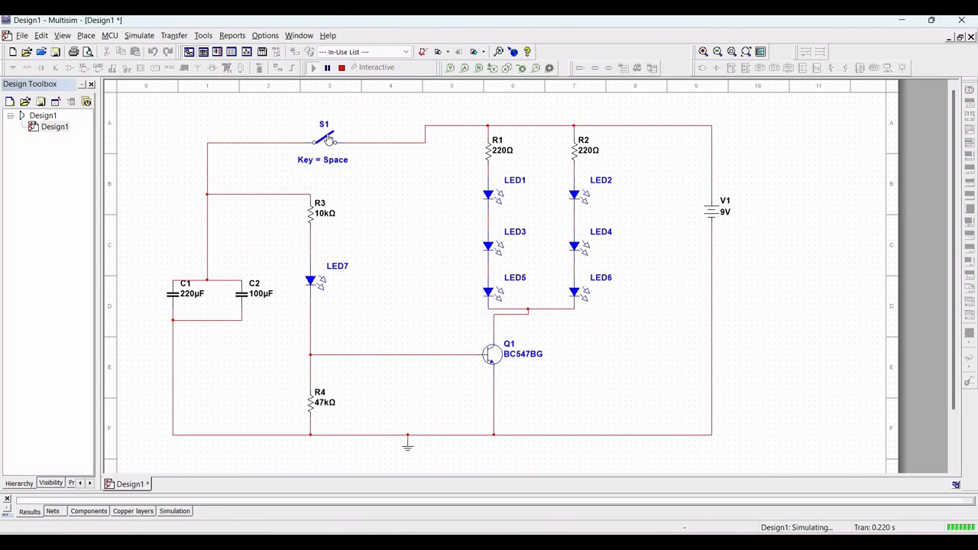